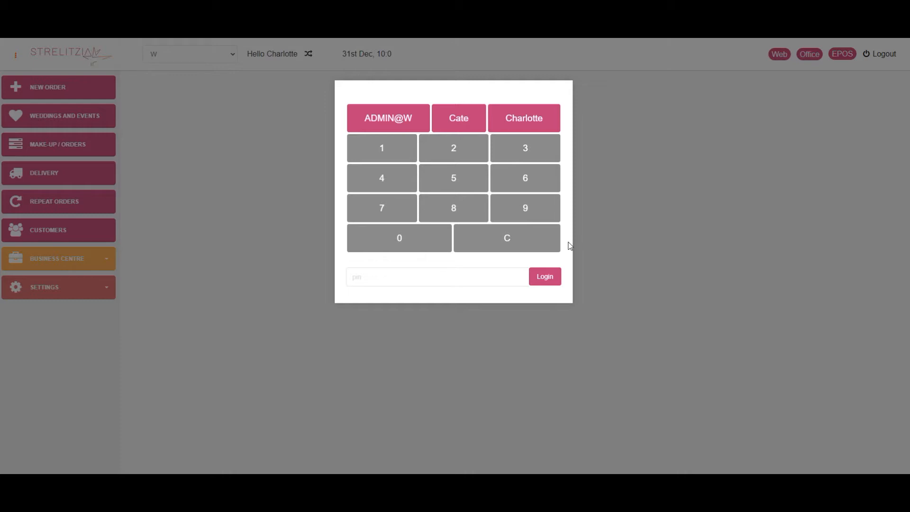
# Log in as the second named staff member after the admin account by entering the staff PIN.
pyautogui.click(530, 122)
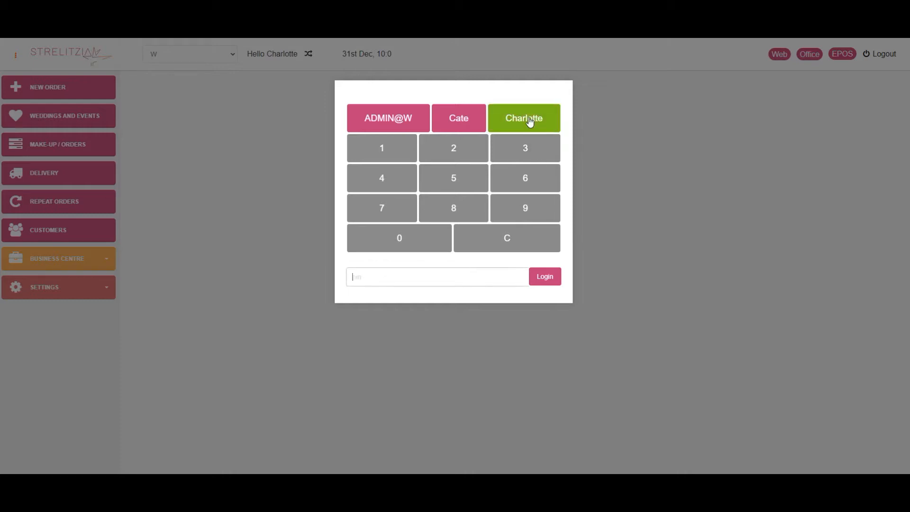
pyautogui.write('••')
pyautogui.press('Return')
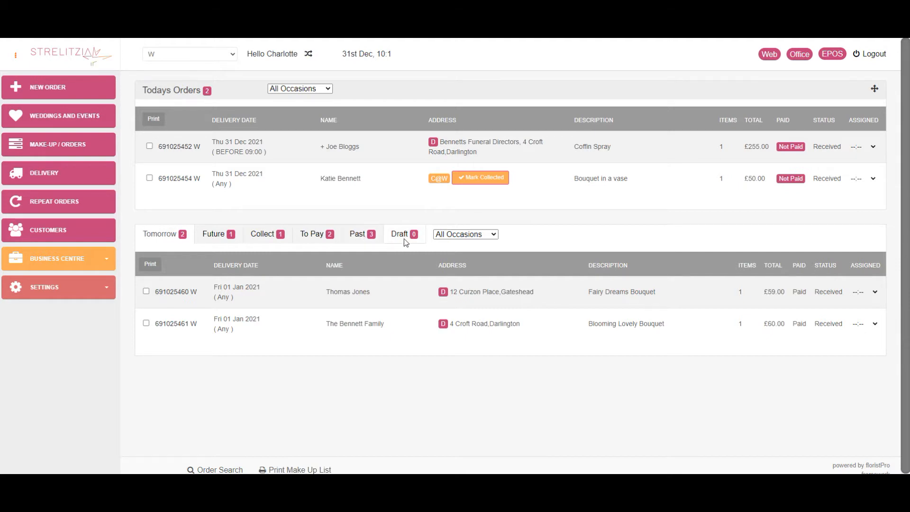
# View the make-up list print options and the order search form, closing each without using it.
pyautogui.click(317, 469)
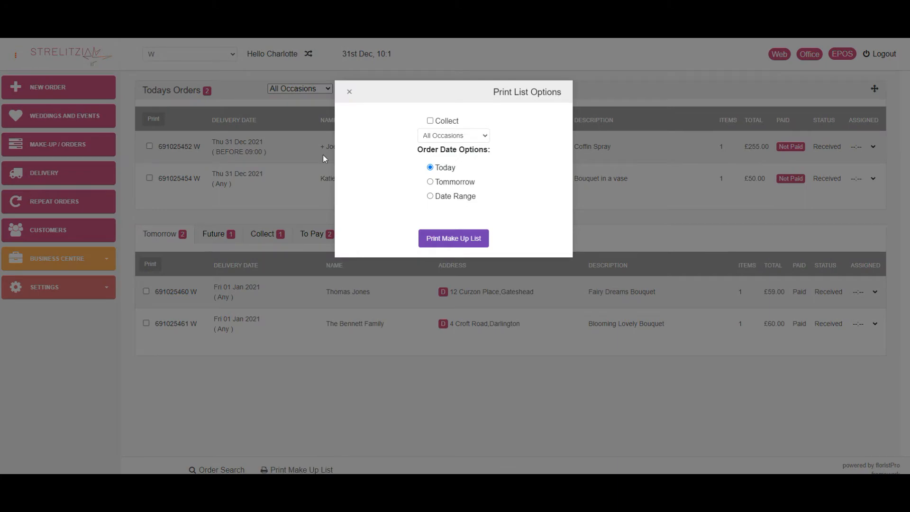
pyautogui.click(349, 92)
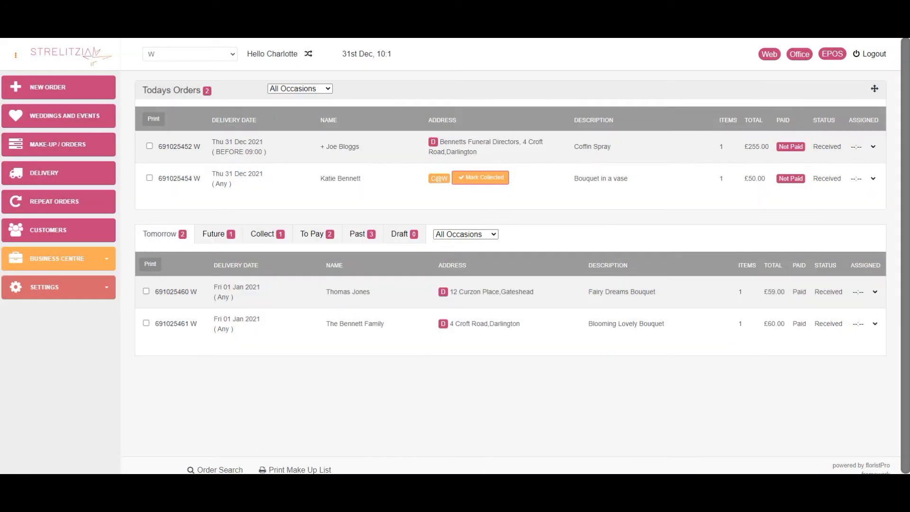
pyautogui.click(215, 469)
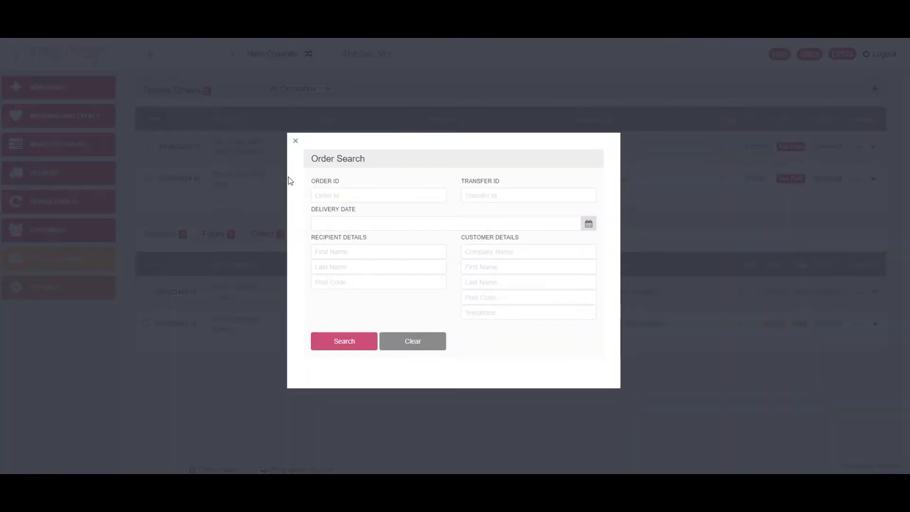
pyautogui.click(296, 142)
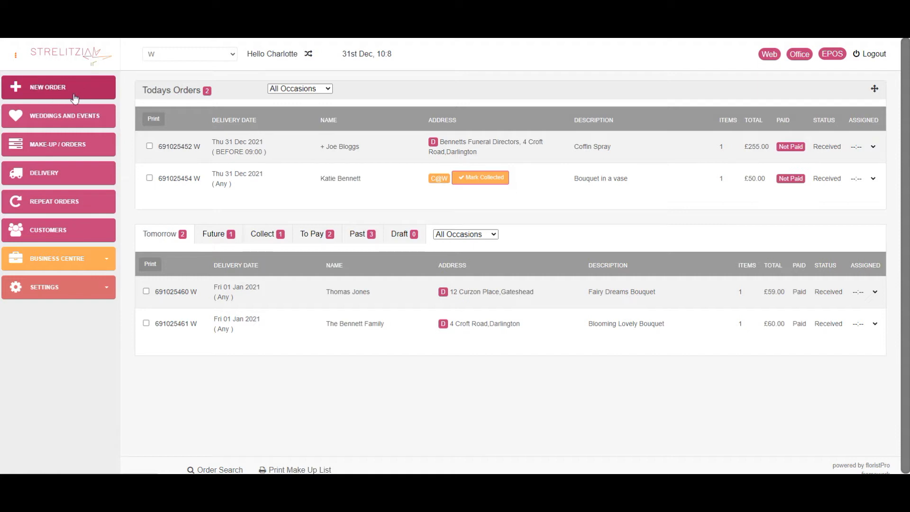
# Start a new gift order for delivery on 31/12/2020 with Birthday as the occasion.
pyautogui.click(48, 90)
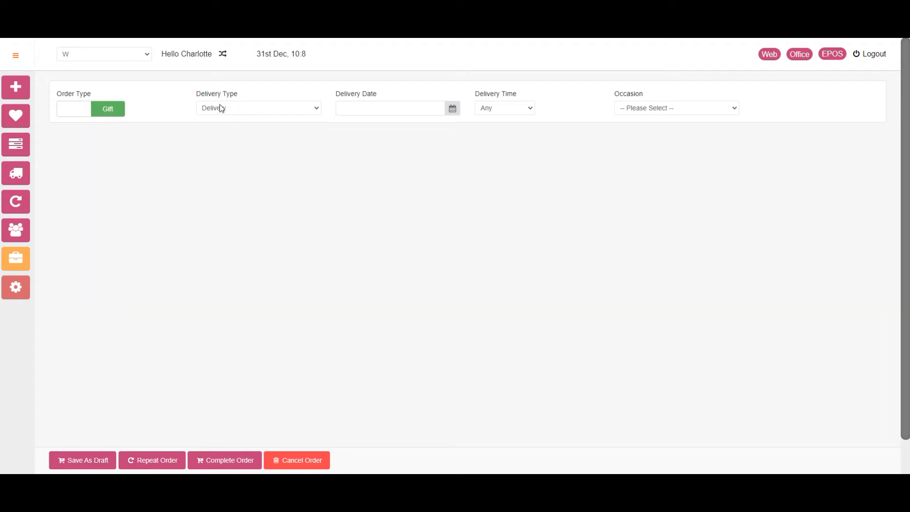
pyautogui.click(434, 108)
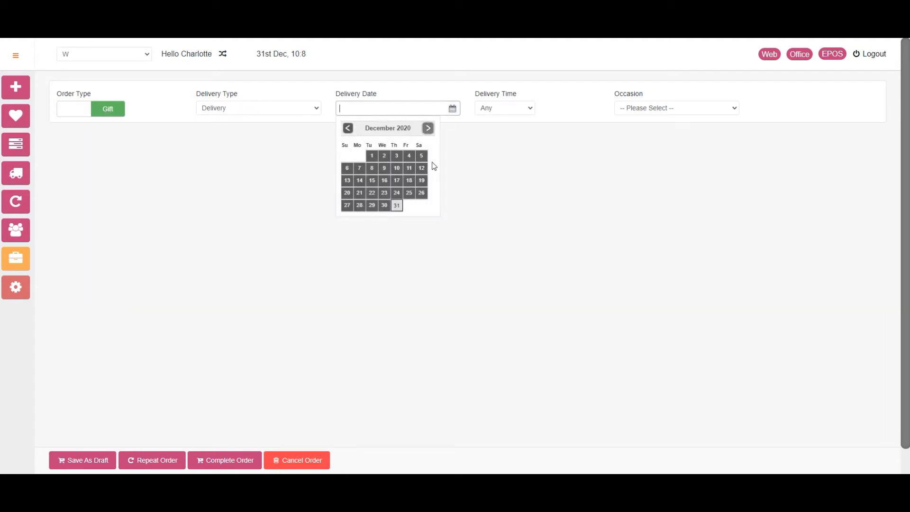
pyautogui.click(397, 207)
pyautogui.click(678, 109)
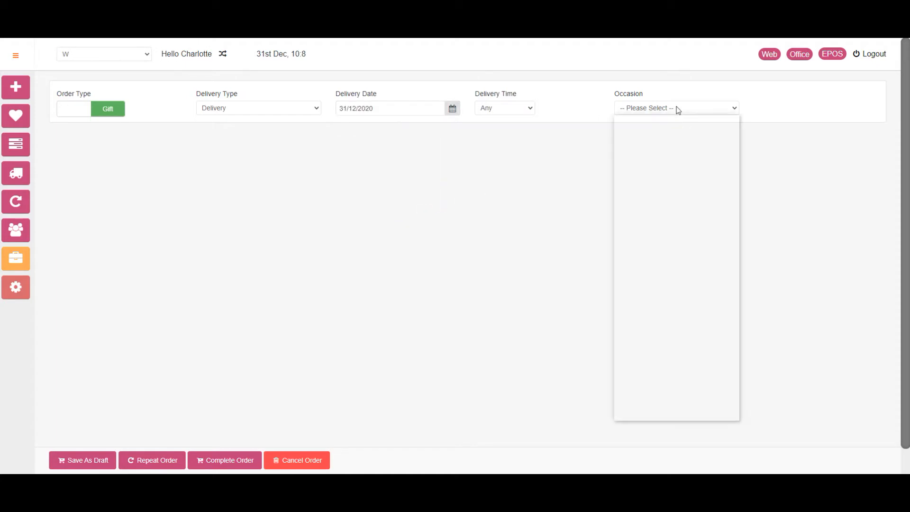
pyautogui.click(660, 184)
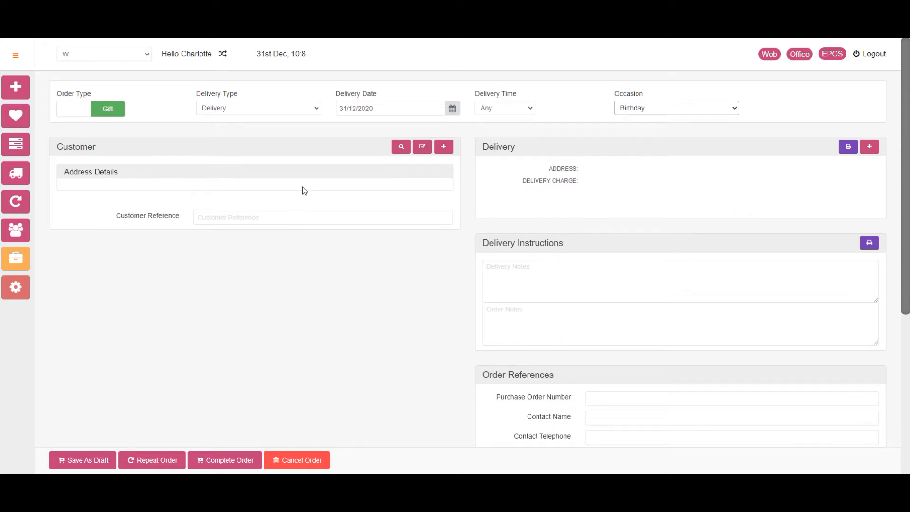
# Find the existing customer by post code and assign the matching record to the order.
pyautogui.click(399, 149)
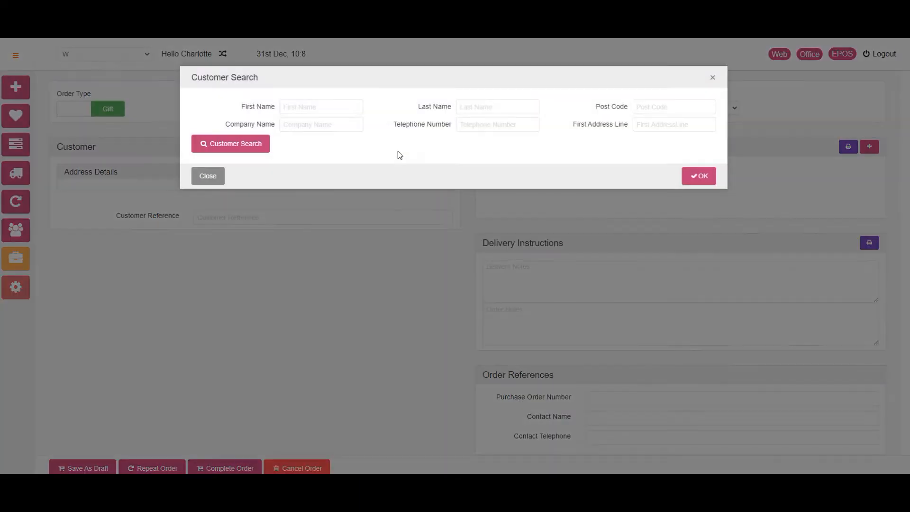
pyautogui.click(637, 104)
pyautogui.write('ne9 5xx')
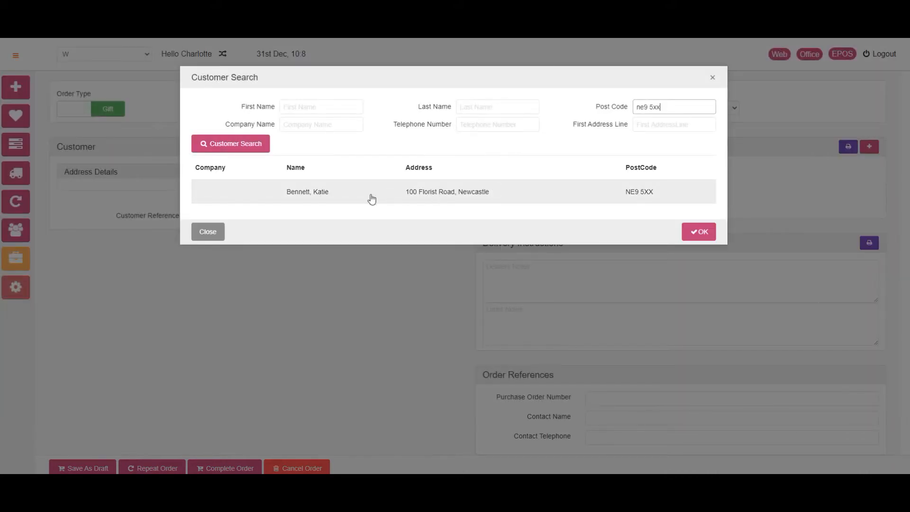
pyautogui.click(366, 197)
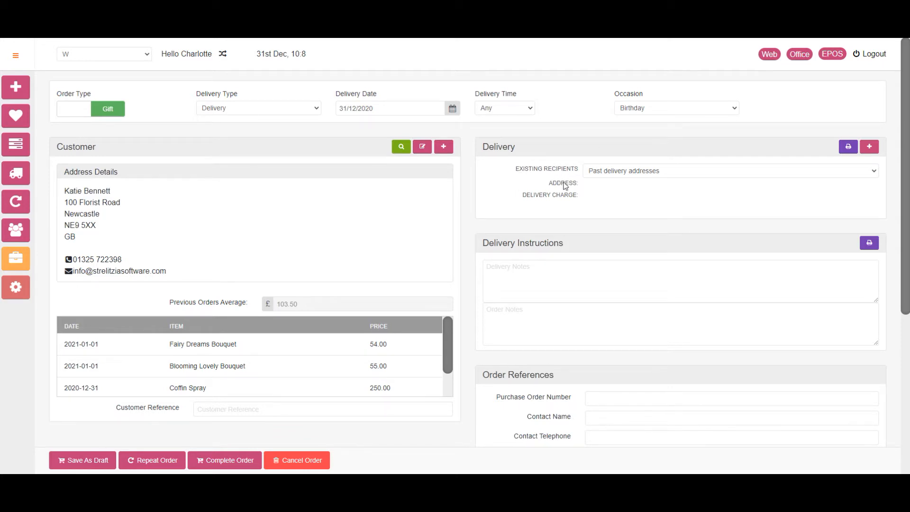
# Review the customer's past recipients and orders, and set the Darlington recipient at Croft Road as the delivery address.
pyautogui.click(592, 172)
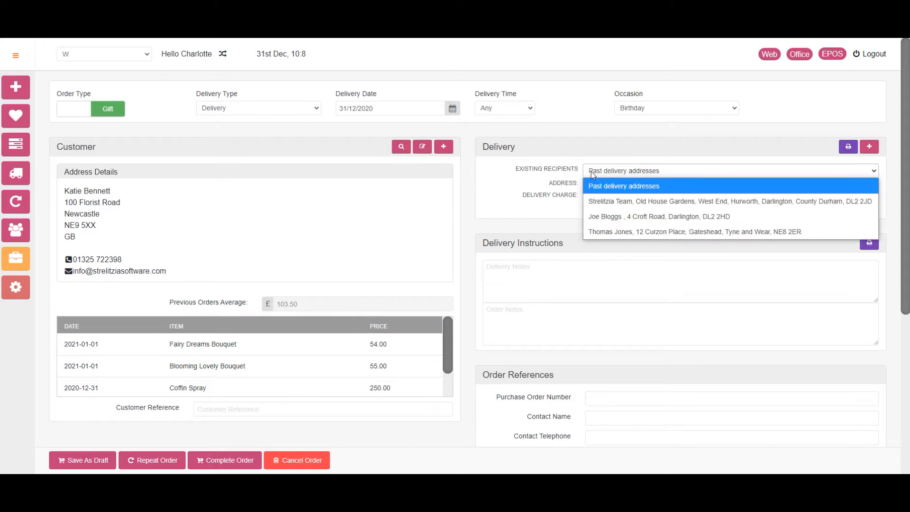
pyautogui.click(590, 172)
pyautogui.scroll(-1, 464, 275)
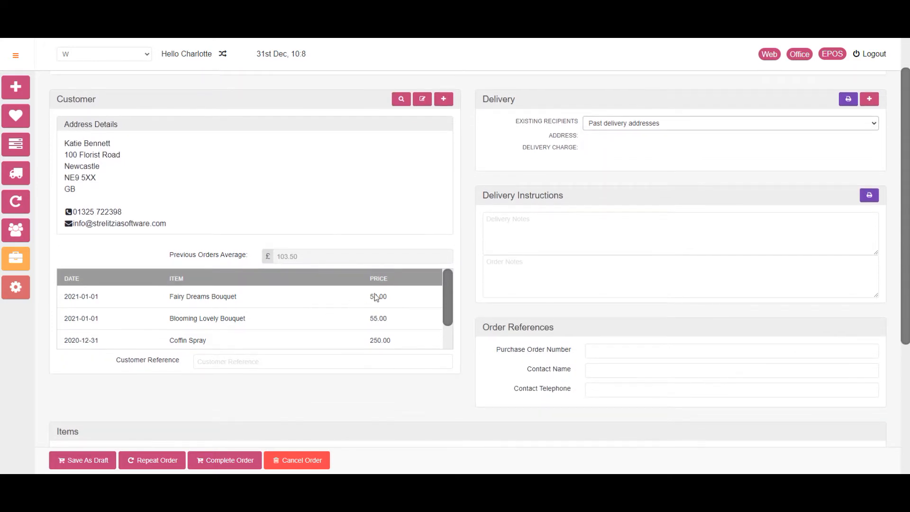
pyautogui.scroll(1, 437, 324)
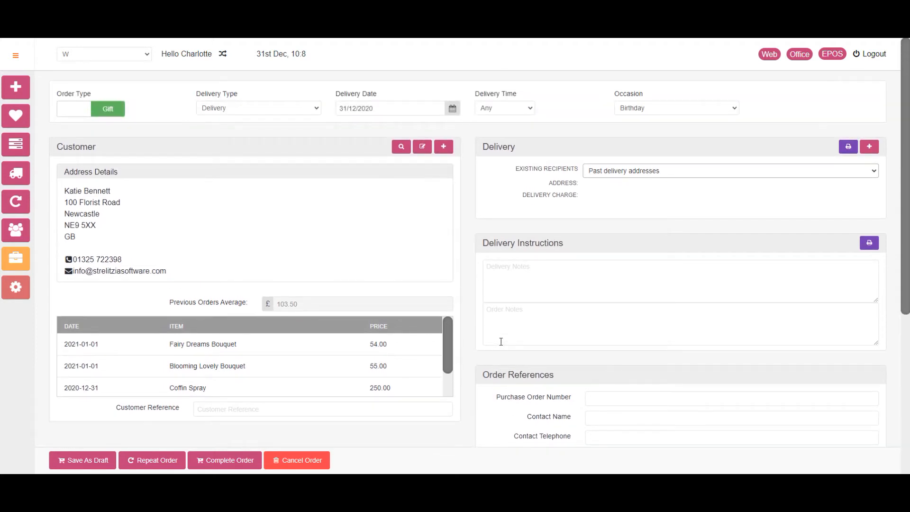
pyautogui.click(615, 170)
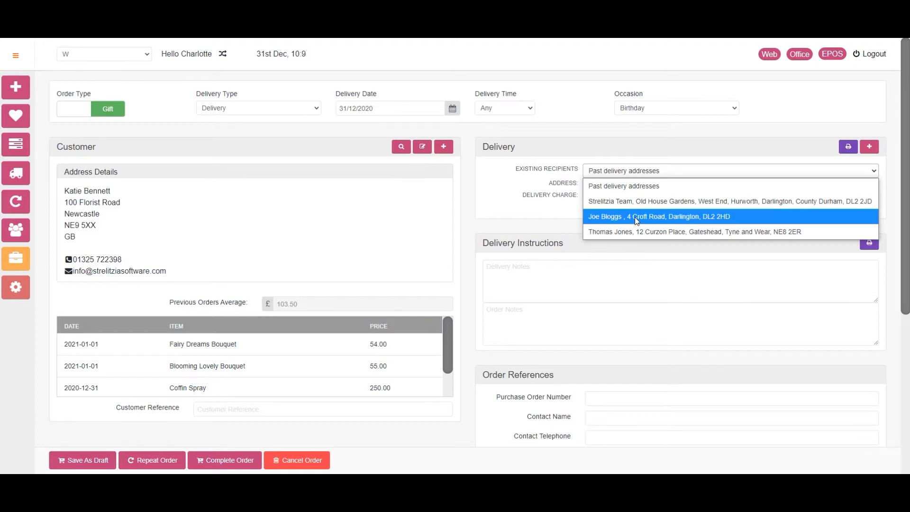
pyautogui.click(635, 217)
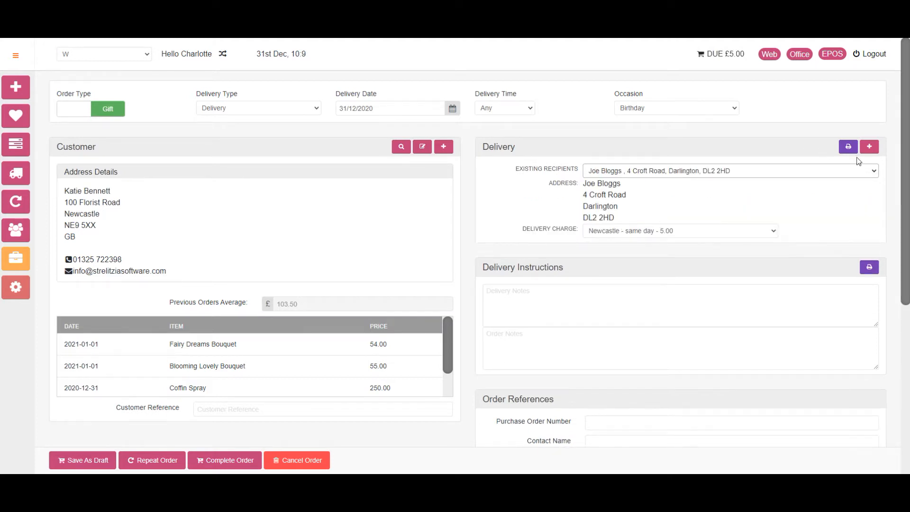
pyautogui.click(868, 148)
# Choose the Dusky Rose Bouquet from the Website Aqua/Jugs category at the 55.00 price, The Even Better One.
pyautogui.scroll(-5, 459, 296)
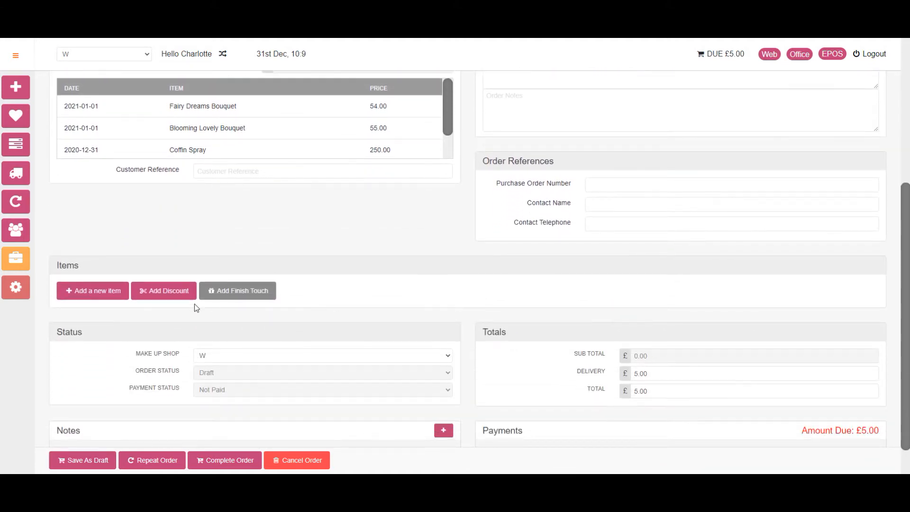
pyautogui.click(104, 289)
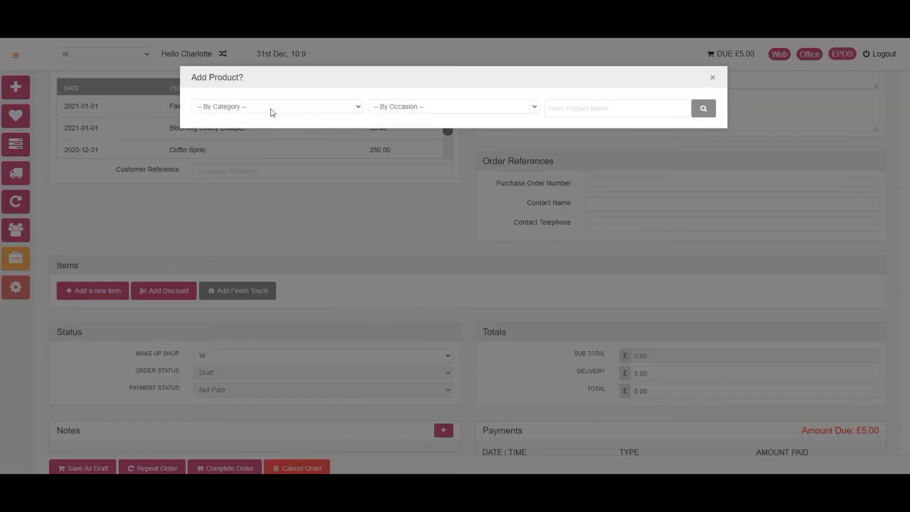
pyautogui.click(273, 109)
pyautogui.click(250, 151)
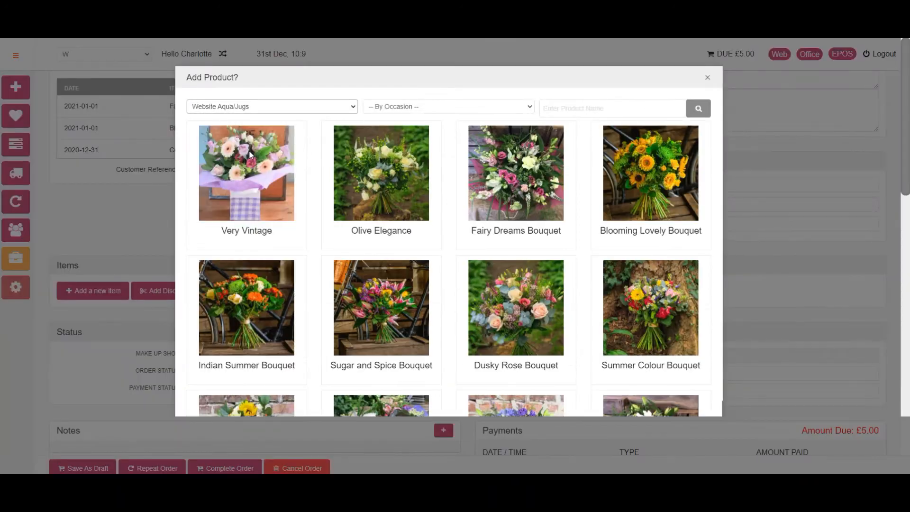
pyautogui.click(542, 328)
pyautogui.click(377, 151)
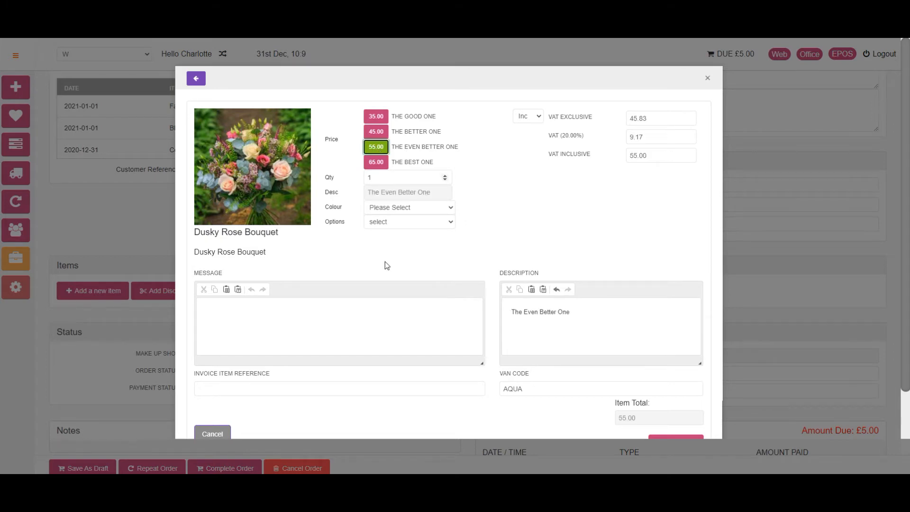
# Enter the card message "Happy Birthday" for the bouquet and add it to the order.
pyautogui.click(362, 315)
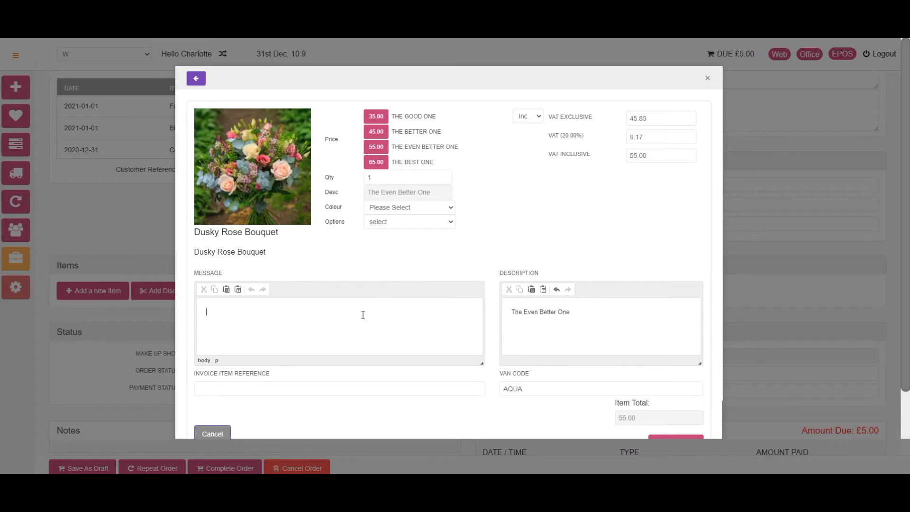
pyautogui.write('Happy Birthday')
pyautogui.scroll(-2, 477, 341)
pyautogui.click(673, 392)
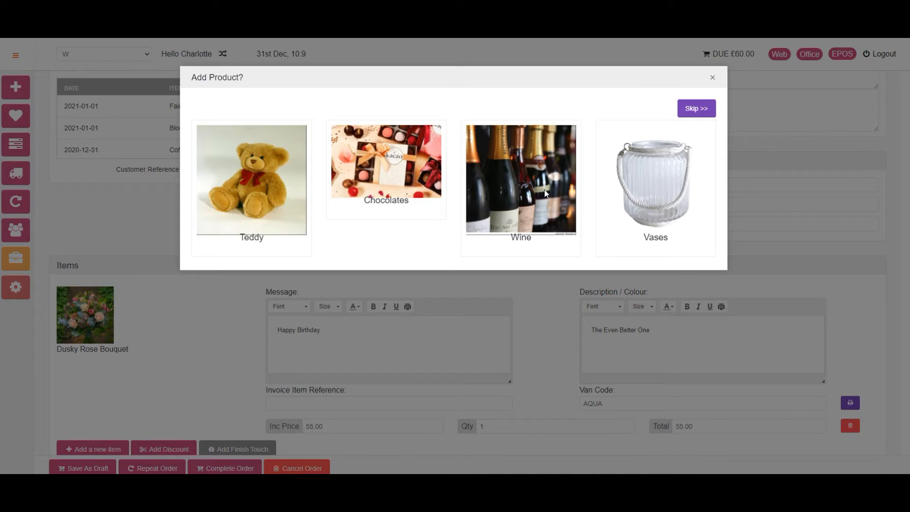
# Add the Vanilla, Raspberry and Pistachio Bar from Chocolates at 5.00 as a finishing touch.
pyautogui.click(415, 186)
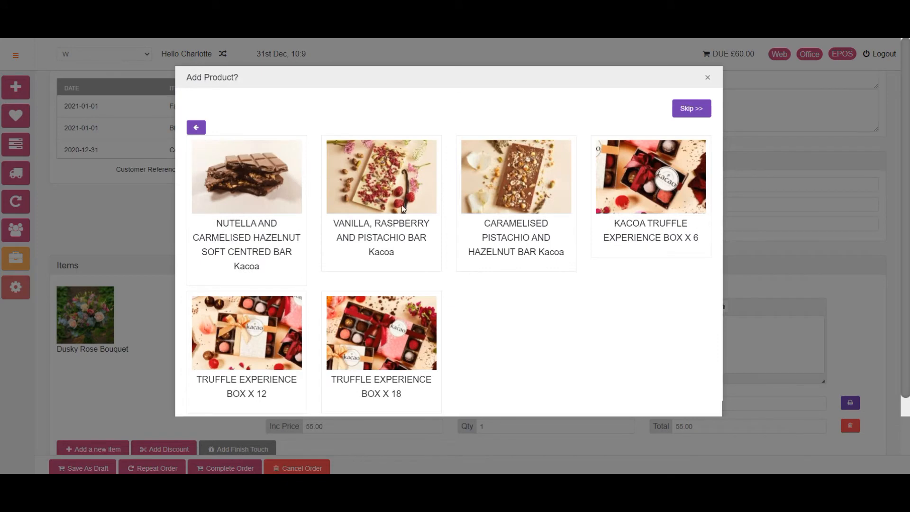
pyautogui.click(396, 177)
pyautogui.click(374, 138)
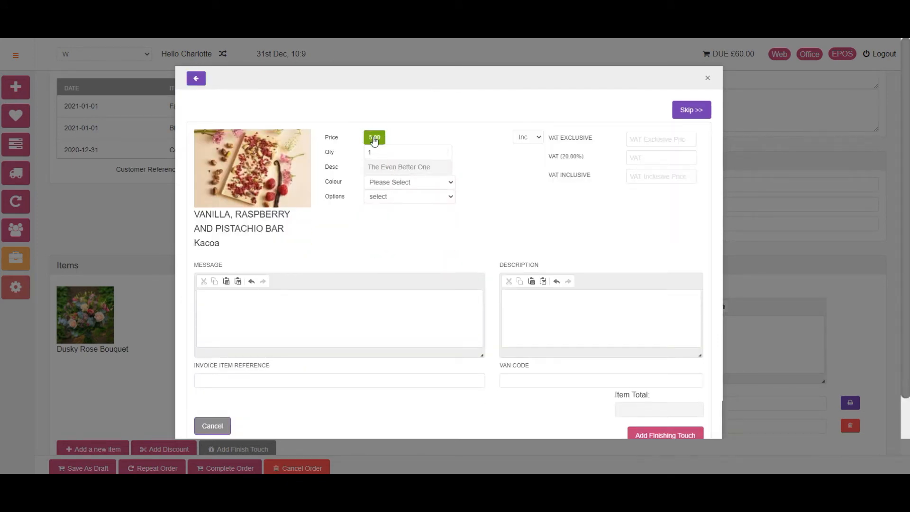
pyautogui.scroll(-1, 398, 252)
pyautogui.click(645, 389)
# Complete the order with a £65.00 payment recorded as Card (Paid), and close it without printing.
pyautogui.scroll(-8, 491, 242)
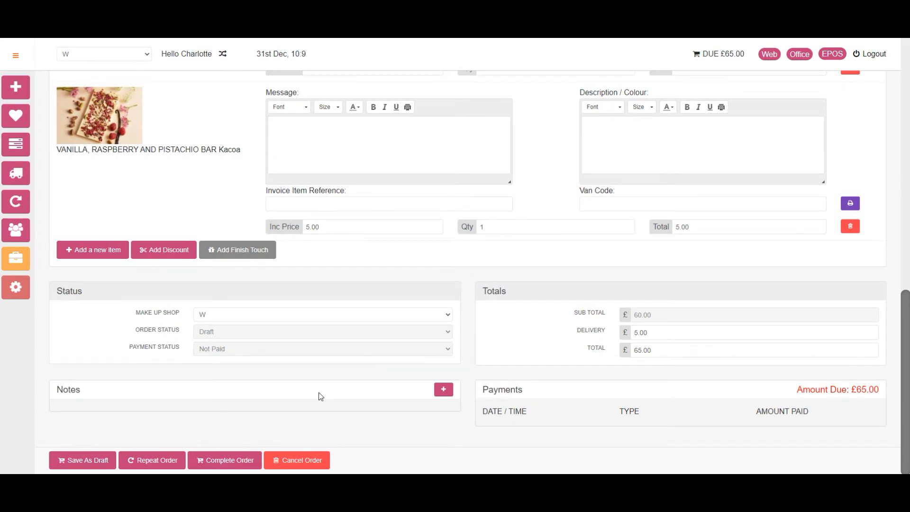
pyautogui.click(231, 463)
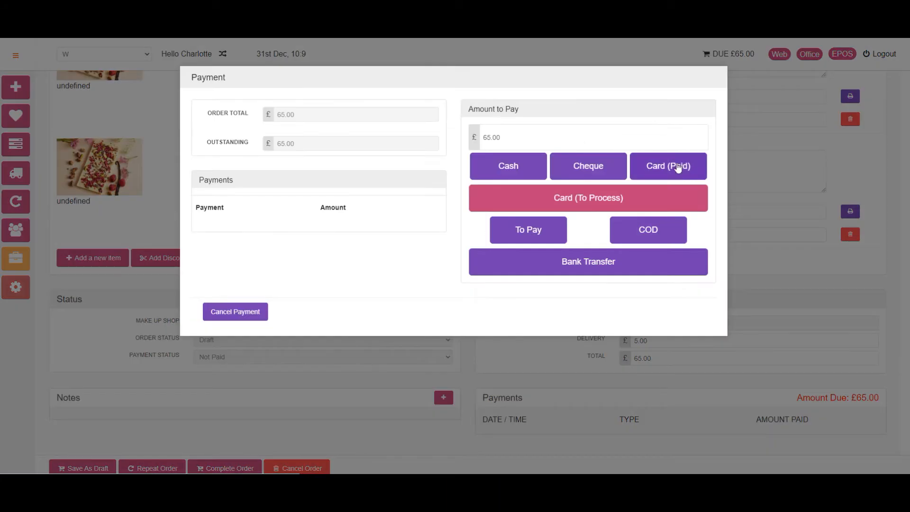
pyautogui.click(685, 172)
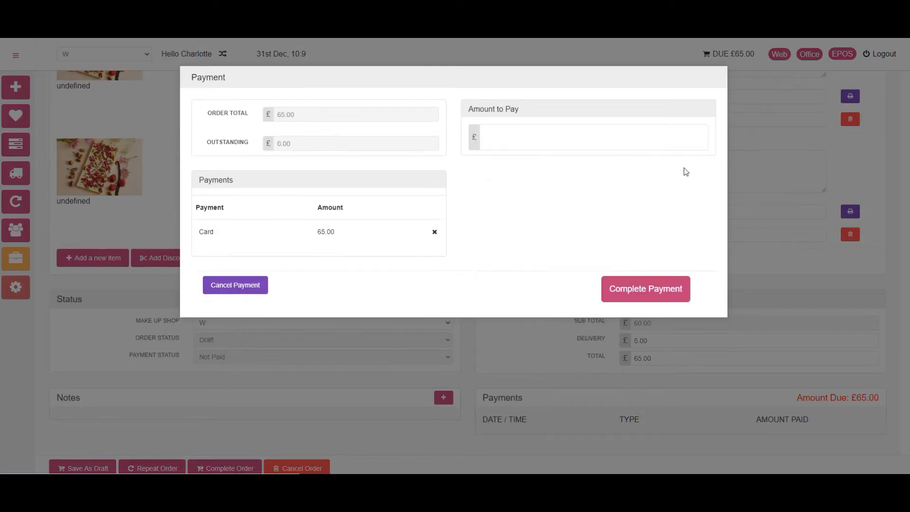
pyautogui.click(667, 297)
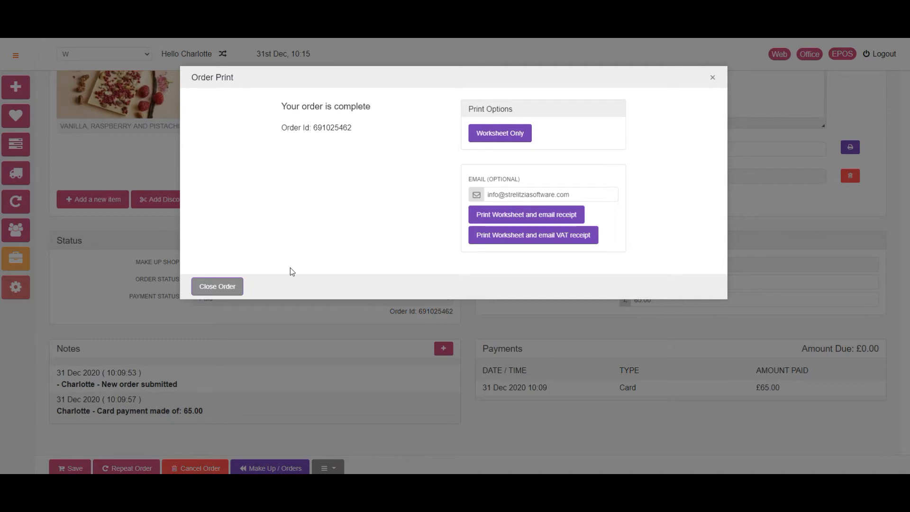
pyautogui.click(223, 288)
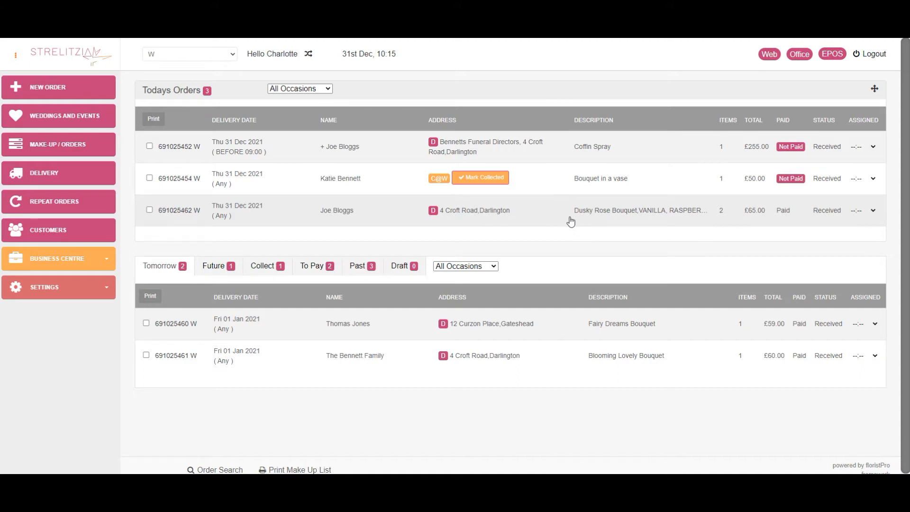
# Start another new order of type Funeral for delivery on 31/12/2020.
pyautogui.click(97, 96)
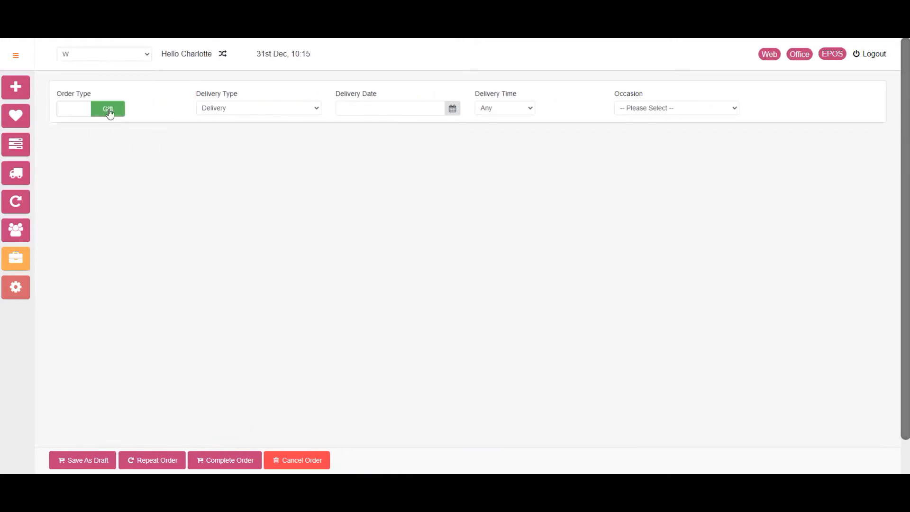
pyautogui.click(105, 110)
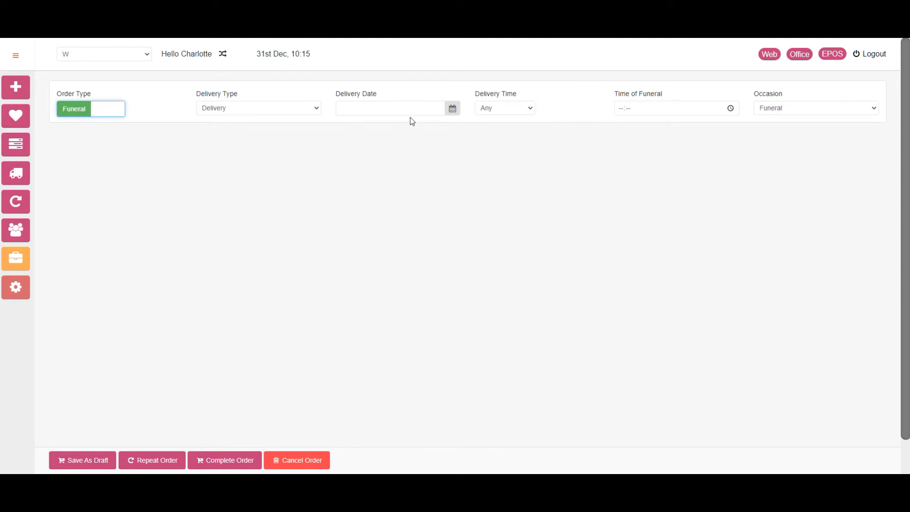
pyautogui.click(429, 108)
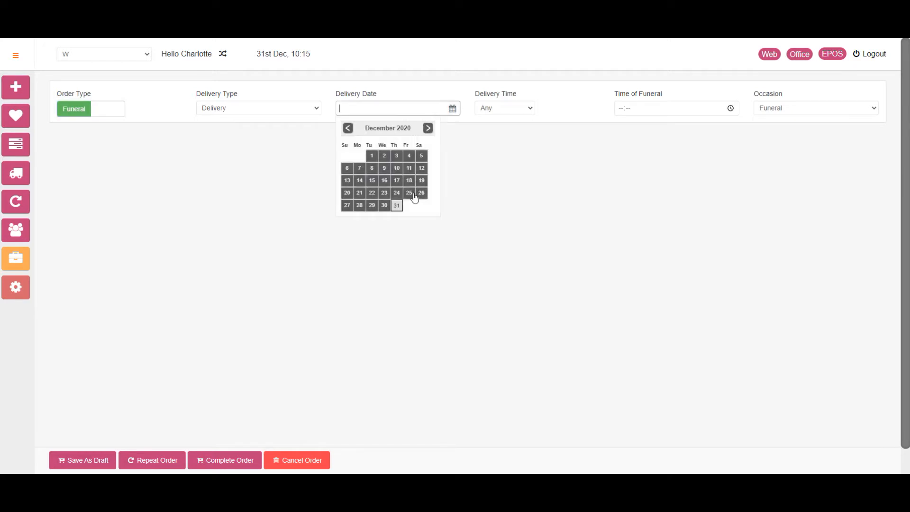
pyautogui.click(397, 205)
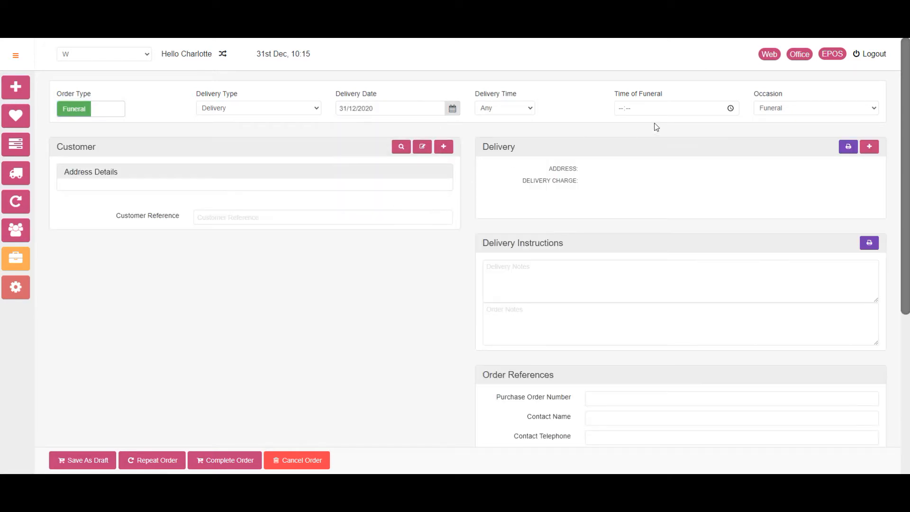
# Set the time of funeral to 11:00 on the new funeral order.
pyautogui.click(620, 110)
pyautogui.write('11:00')
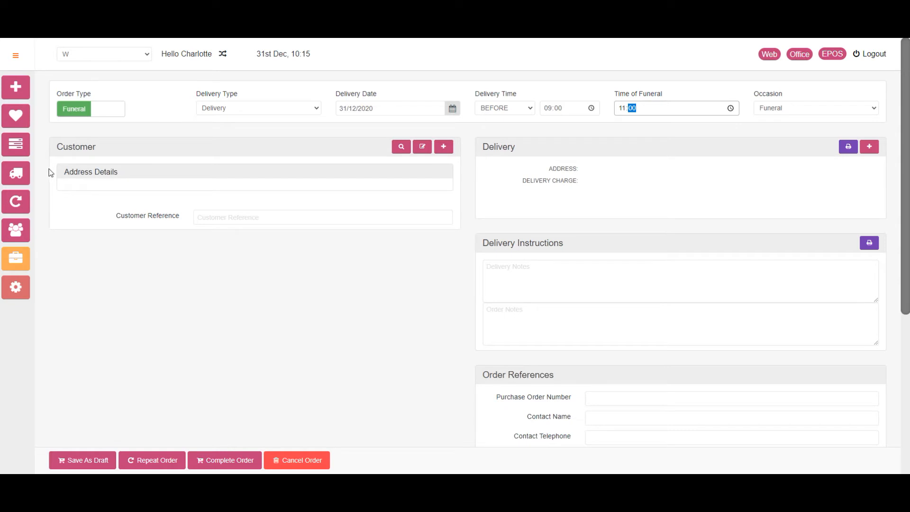
# Review the delivery list for 31/12/2020 and the make-up overview of today's and tomorrow's orders.
pyautogui.moveTo(38, 176)
pyautogui.click(38, 176)
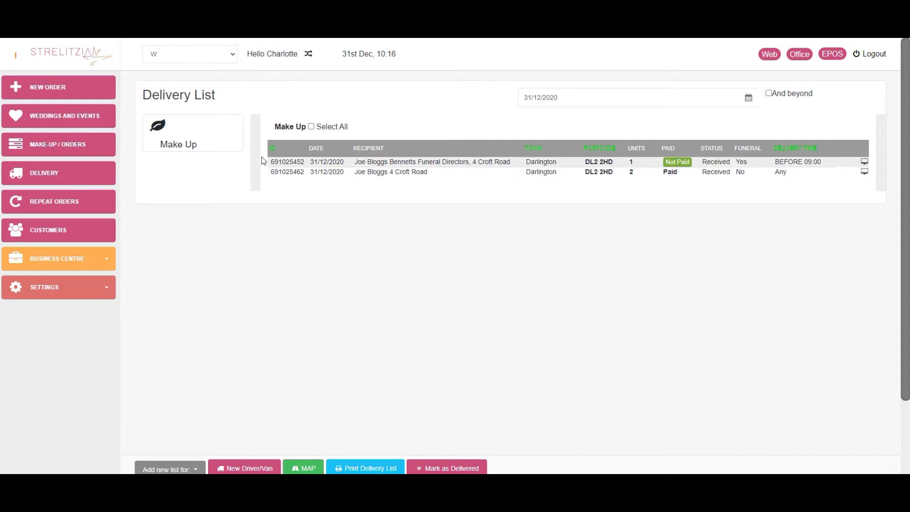
pyautogui.click(87, 154)
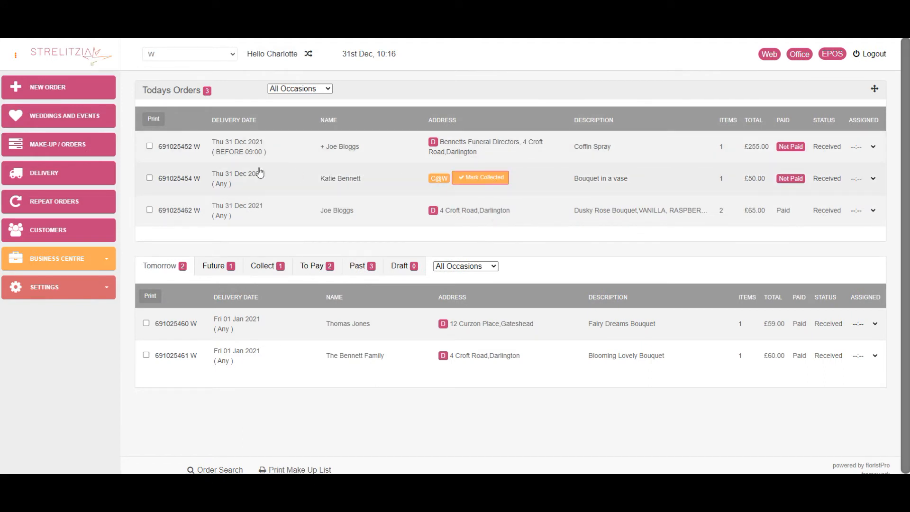
# Create a delivery list for the available driver, assign both 31/12/2020 deliveries to it and open that driver's list.
pyautogui.click(98, 176)
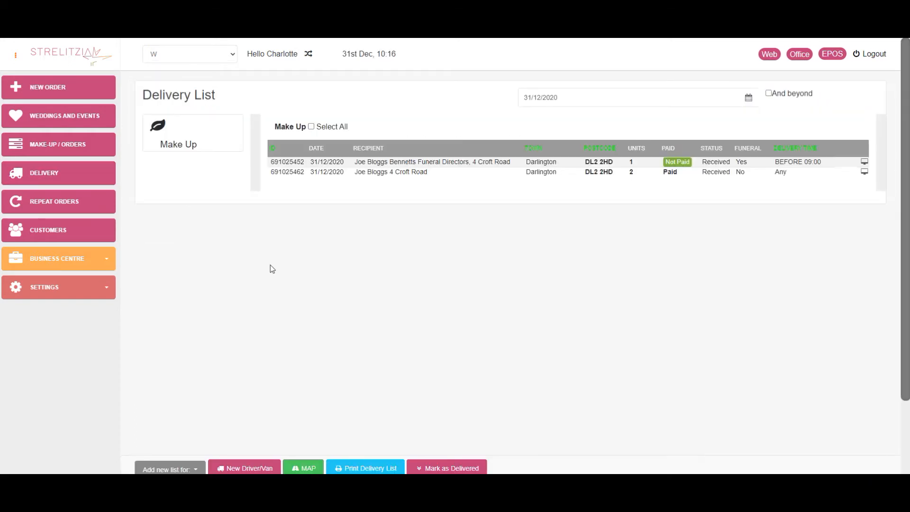
pyautogui.click(198, 469)
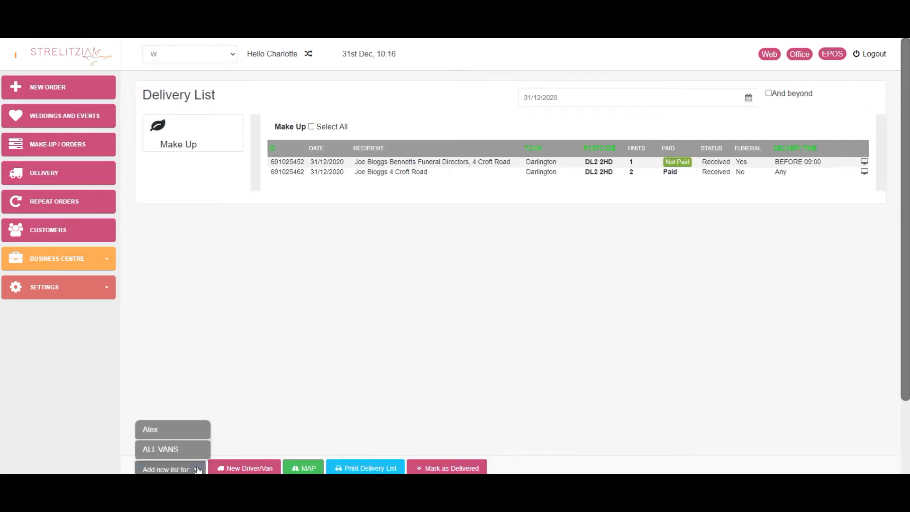
pyautogui.click(182, 430)
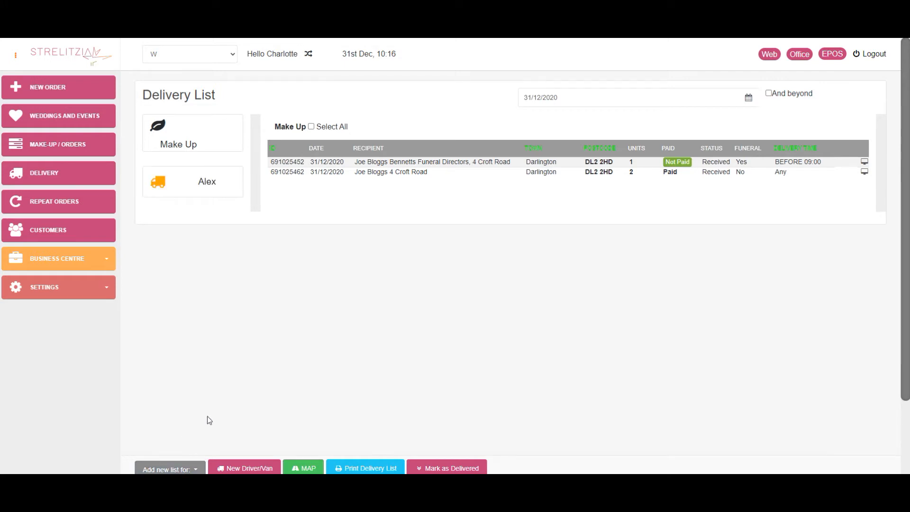
pyautogui.click(398, 166)
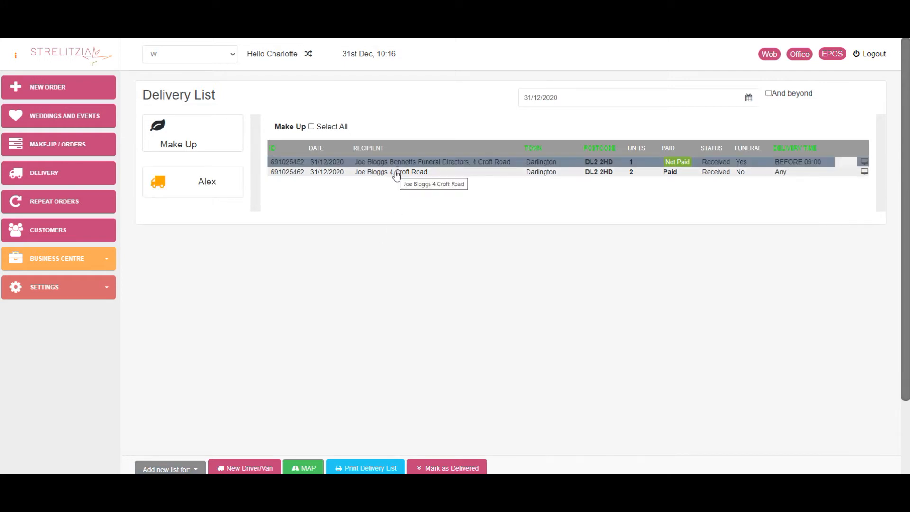
pyautogui.click(397, 174)
pyautogui.moveTo(383, 175); pyautogui.dragTo(205, 183)
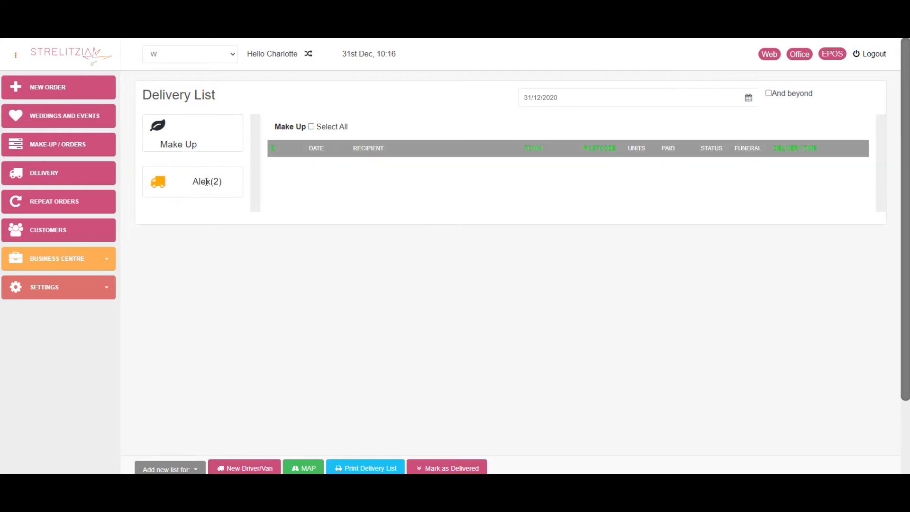
pyautogui.click(207, 182)
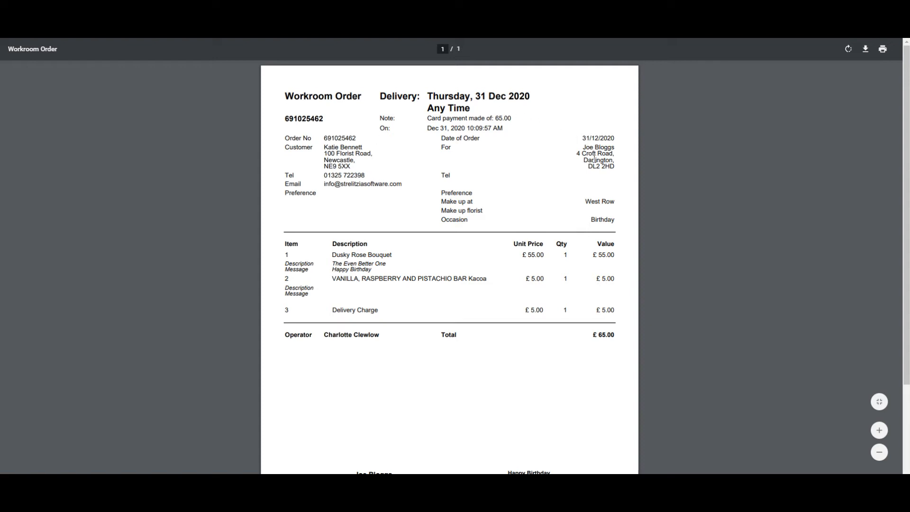
# Review the birthday order's workroom order sheet down to the address label and card message, and close it.
pyautogui.scroll(-3, 479, 231)
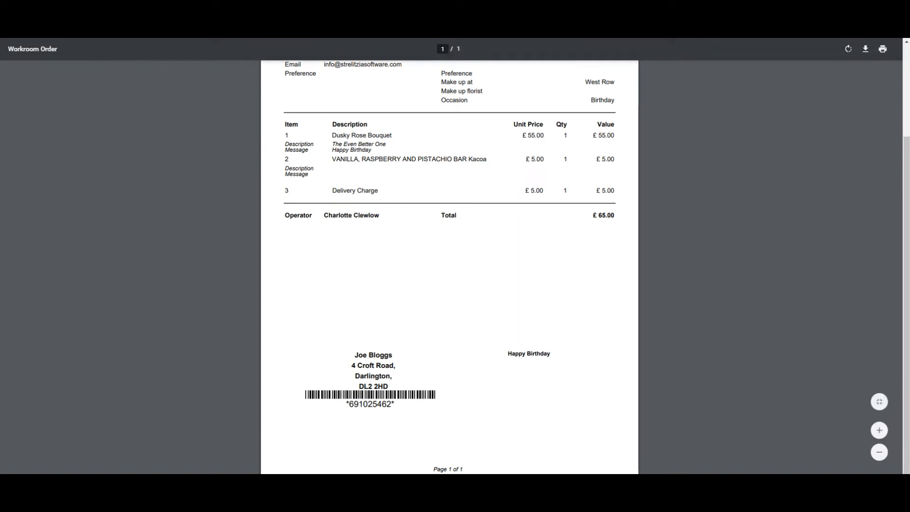
pyautogui.hotkey('ctrl', 'w')
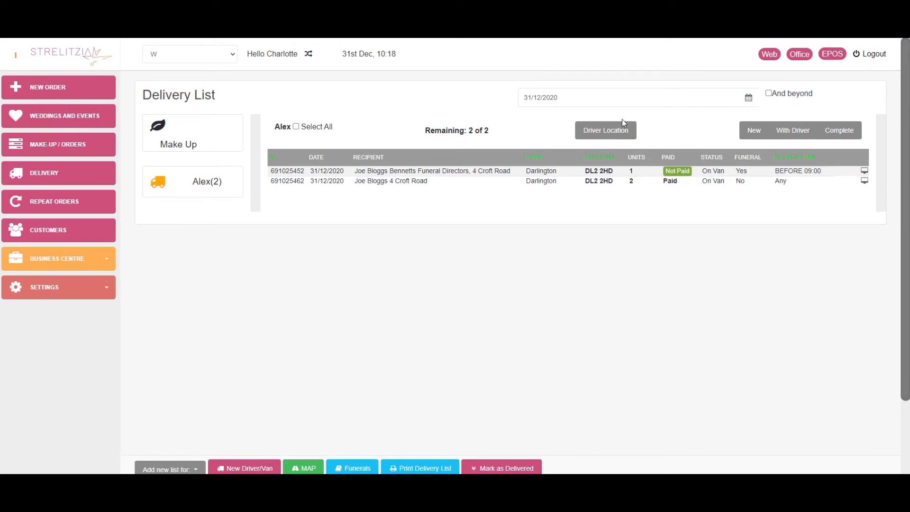
# Show the delivery list for 01/01/2021.
pyautogui.click(730, 99)
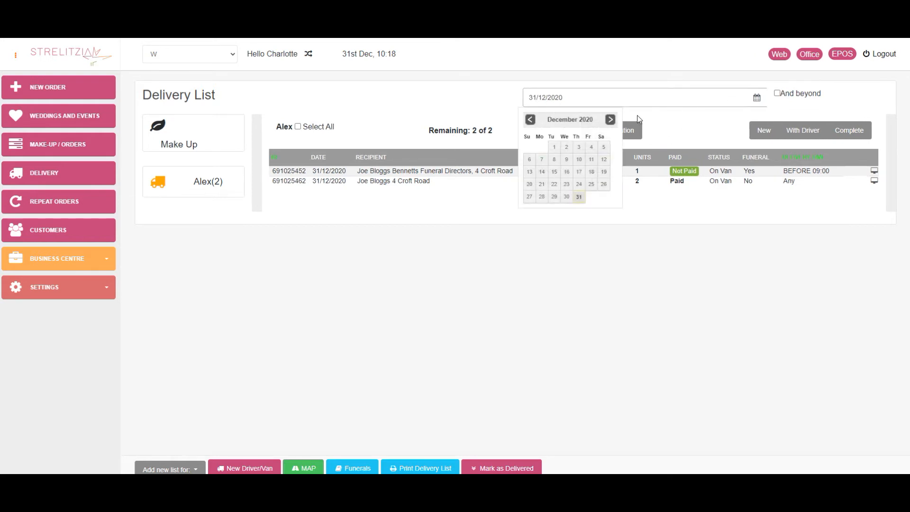
pyautogui.click(611, 120)
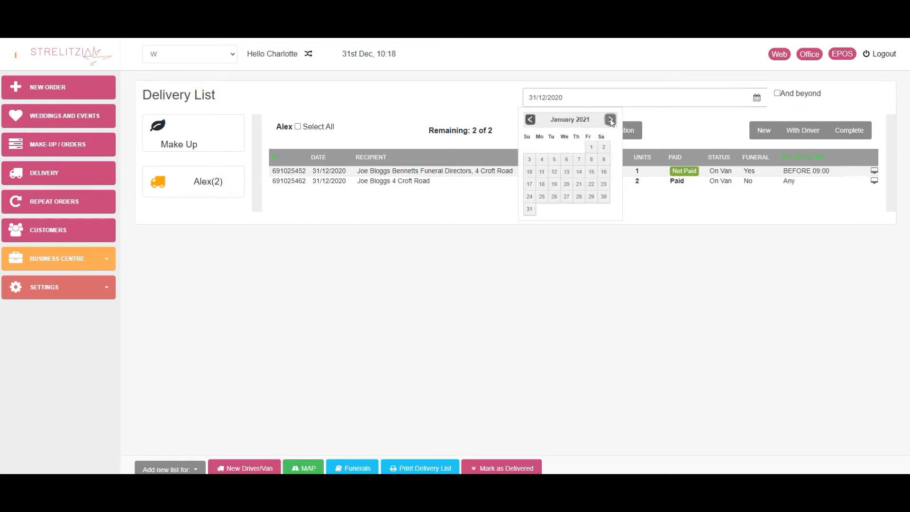
pyautogui.click(591, 147)
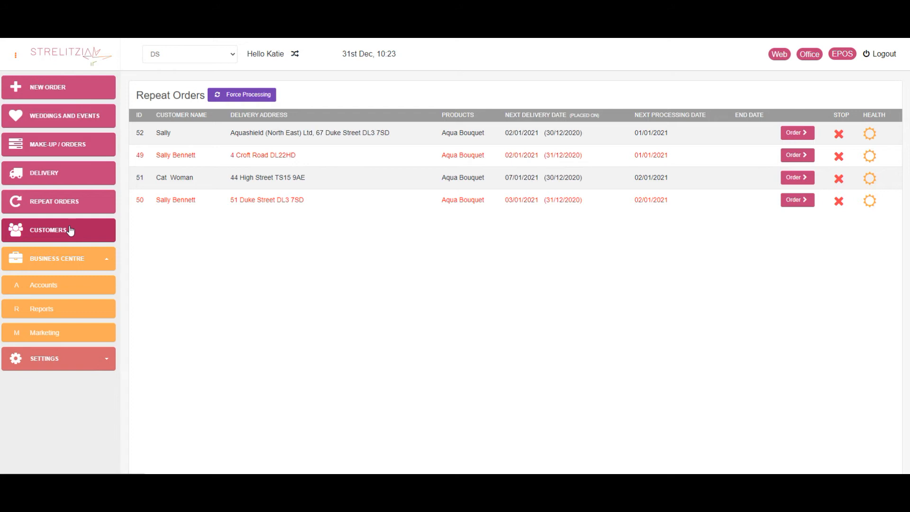
# Open the credit account customers and review the non-invoiced orders of Bennett's Fast Delivery.
pyautogui.click(51, 287)
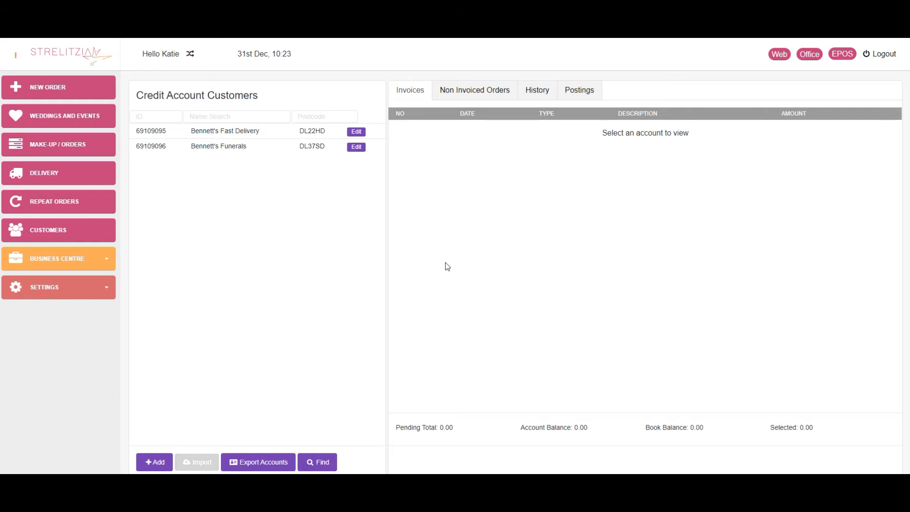
pyautogui.click(225, 133)
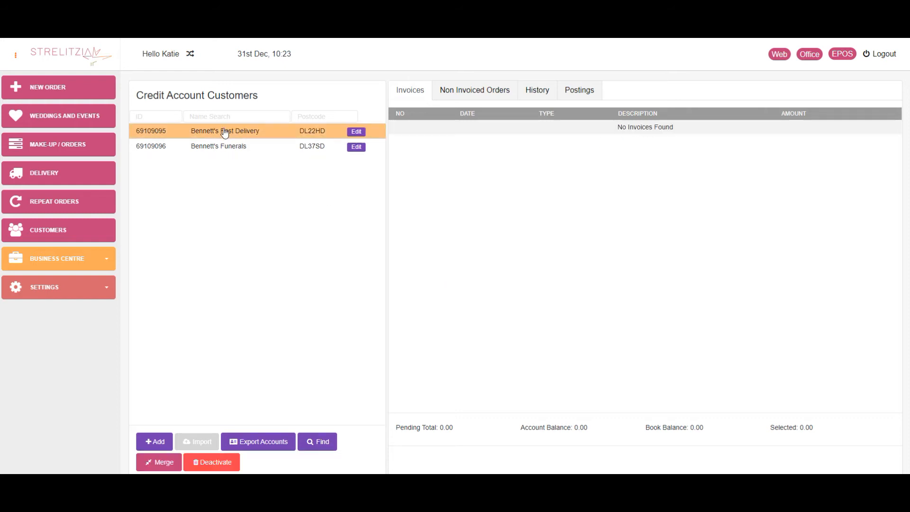
pyautogui.click(471, 93)
pyautogui.scroll(-3, 484, 178)
pyautogui.scroll(3, 483, 178)
# View the batch invoice creation options under the account's postings and close them without creating invoices.
pyautogui.click(586, 91)
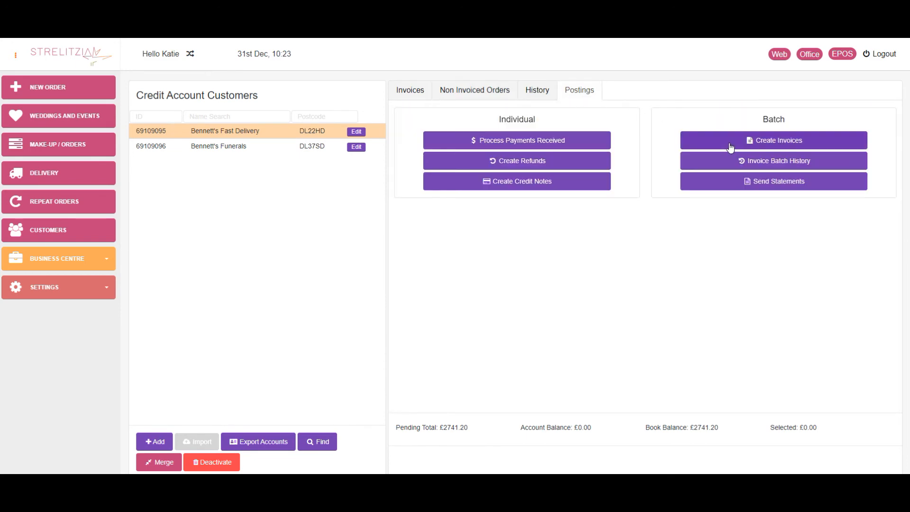
pyautogui.click(730, 148)
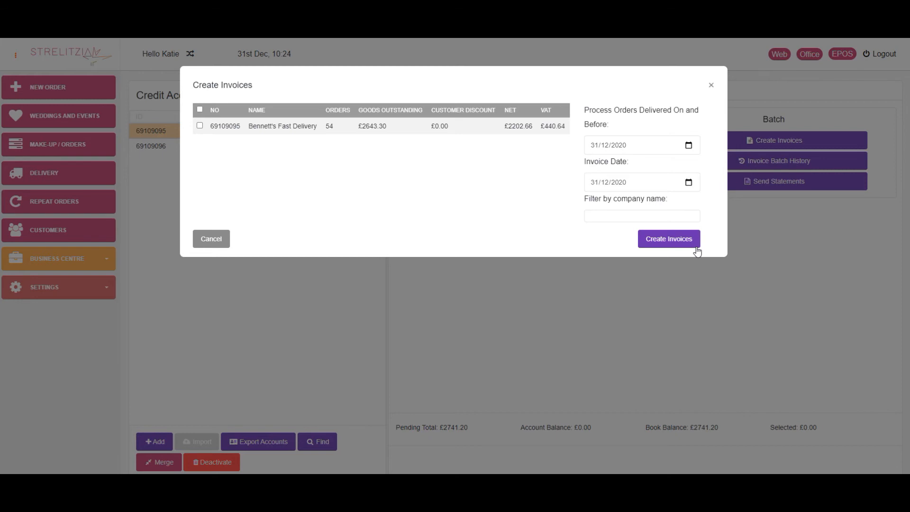
pyautogui.click(213, 240)
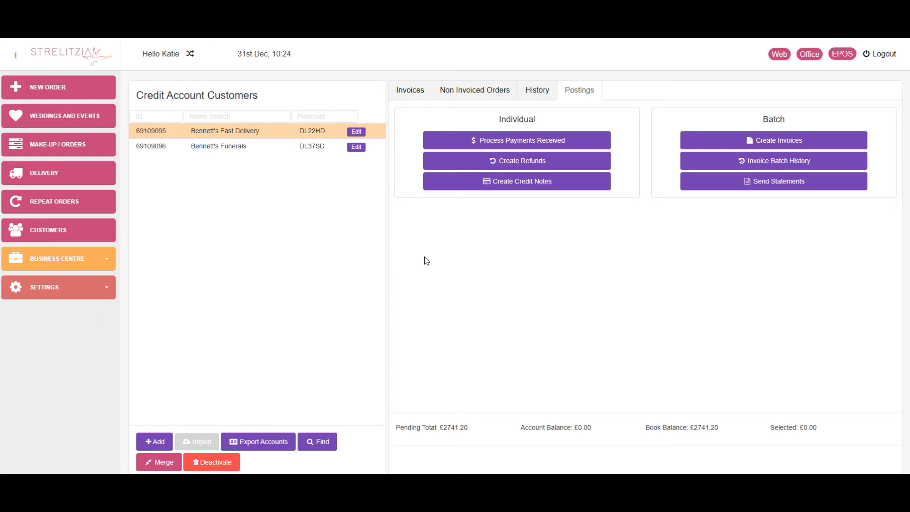
# Generate the Shop Sales report for all shops, categories and products by order date from 24/12/2020 to 31/12/2020.
pyautogui.click(83, 264)
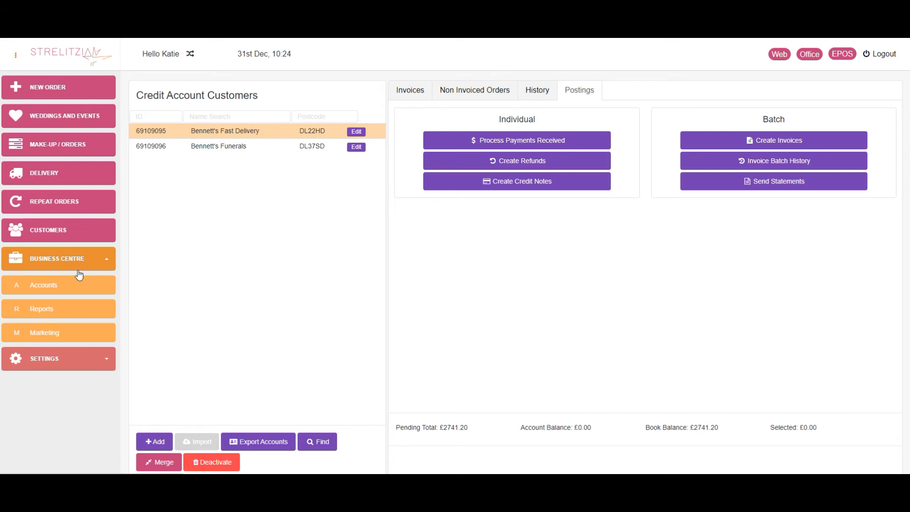
pyautogui.click(50, 310)
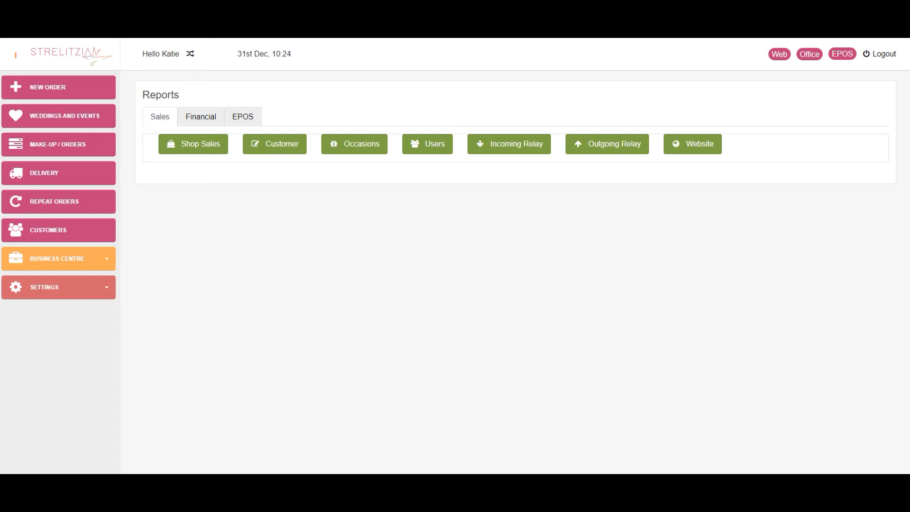
pyautogui.click(206, 149)
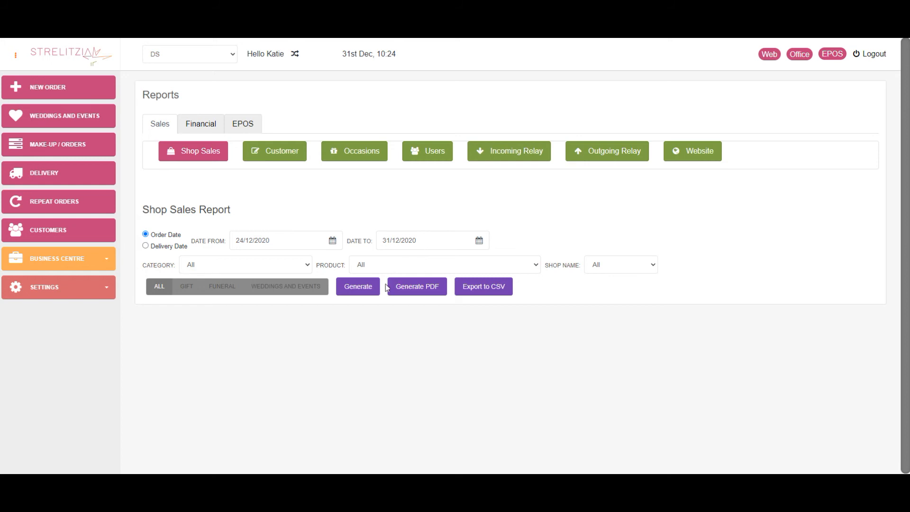
pyautogui.click(358, 288)
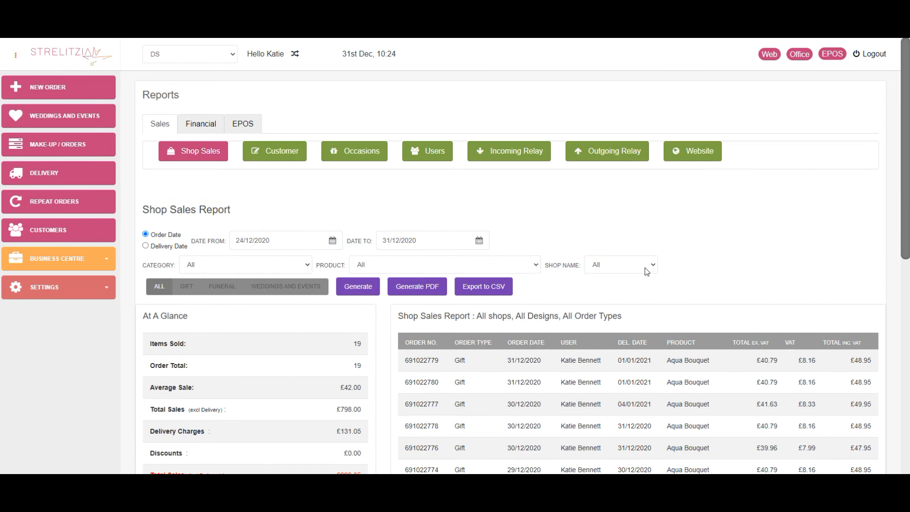
# Examine the sales report's At A Glance figures, shop and occasion breakdowns, and the list of orders.
pyautogui.scroll(-3, 647, 271)
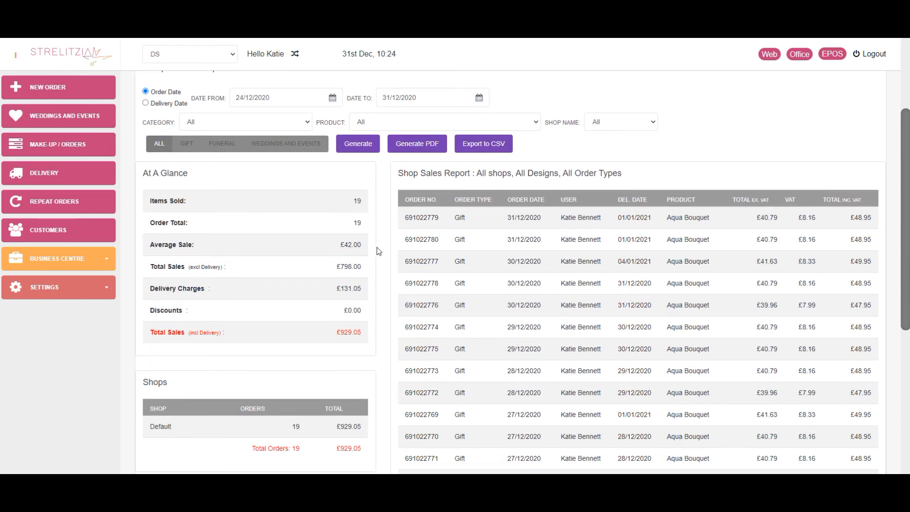
pyautogui.scroll(-2, 374, 253)
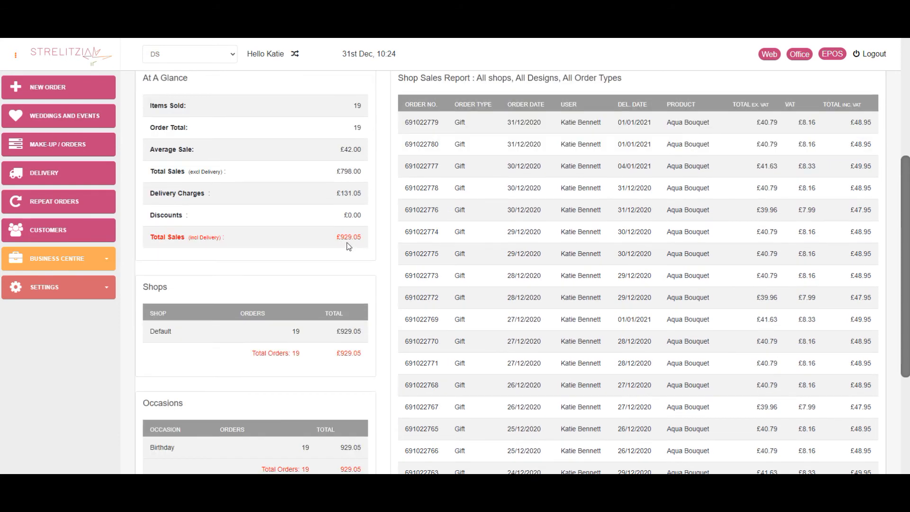
pyautogui.scroll(-2, 389, 252)
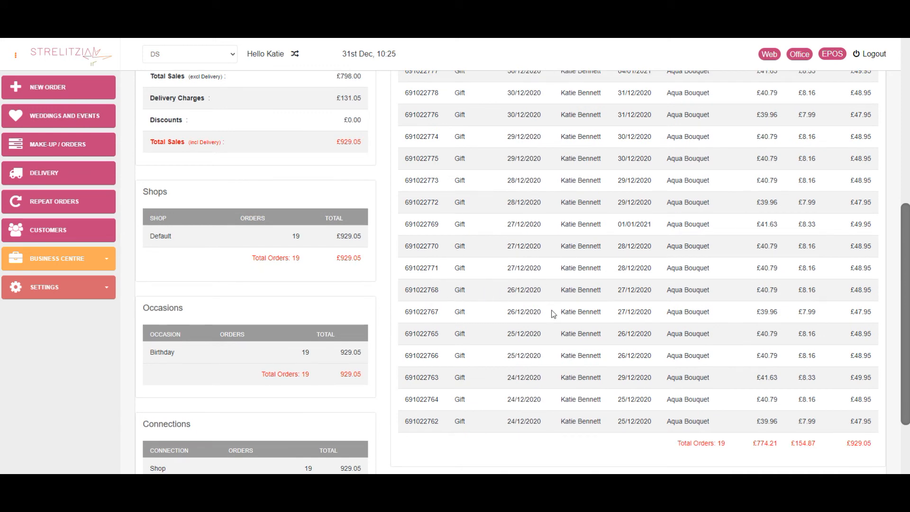
pyautogui.scroll(4, 566, 320)
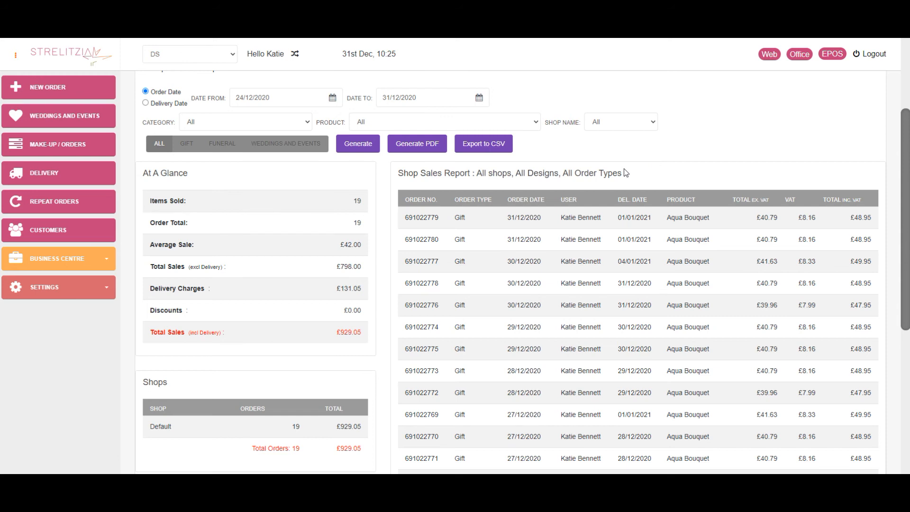
# Open the Marketing page of the business centre to view its customer filter options.
pyautogui.click(83, 261)
pyautogui.scroll(-1, 62, 303)
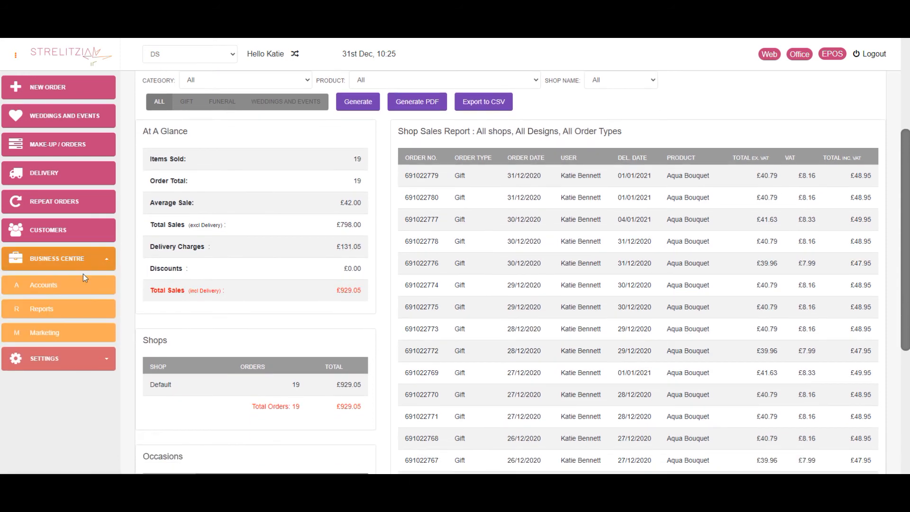
pyautogui.click(48, 334)
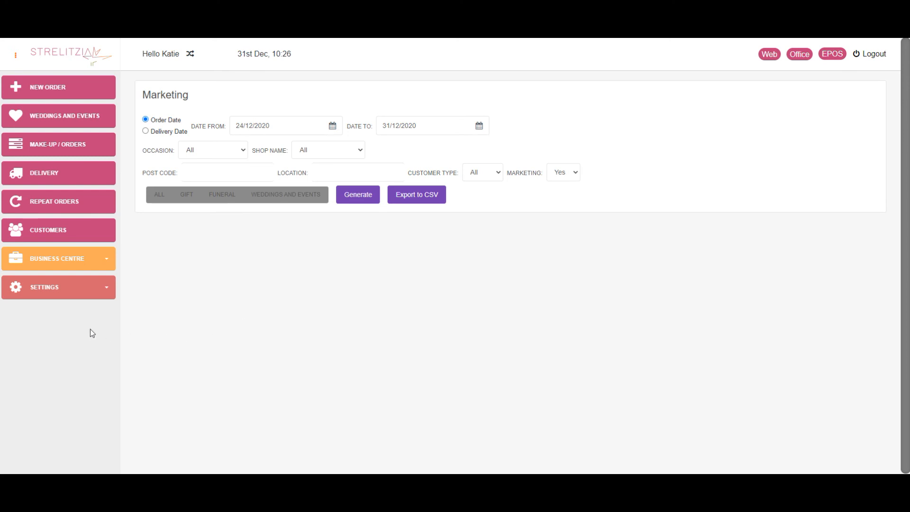
# Look through the available settings sections, from Users and Delivery Charges down to Activity Log and Downloads.
pyautogui.click(89, 293)
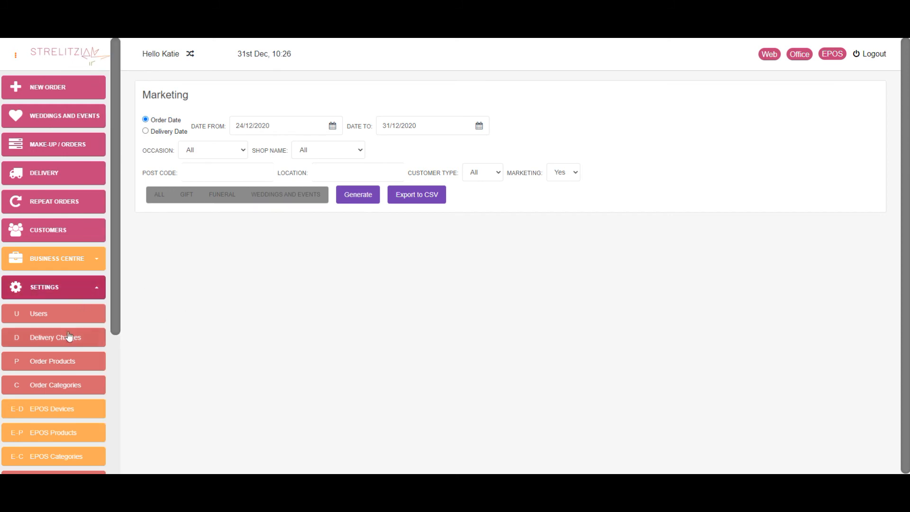
pyautogui.click(60, 320)
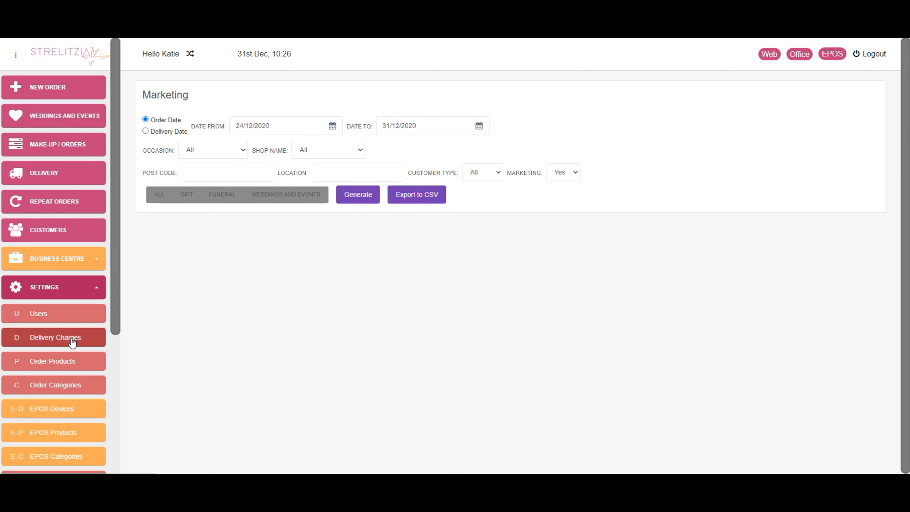
pyautogui.scroll(-1, 73, 342)
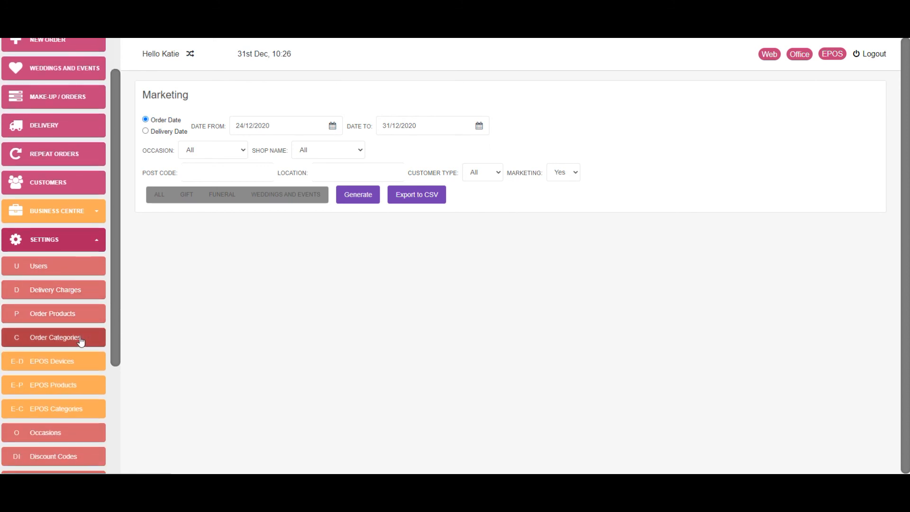
pyautogui.scroll(-1, 81, 341)
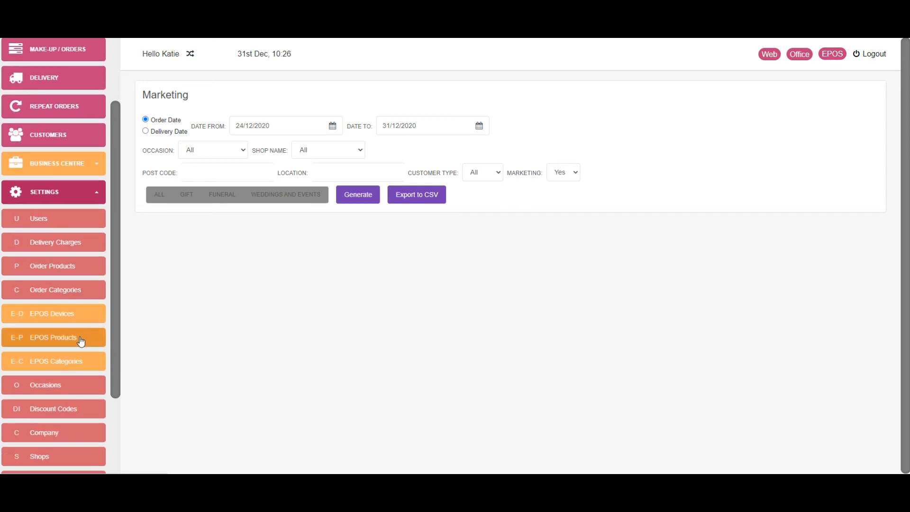
pyautogui.scroll(-1, 81, 342)
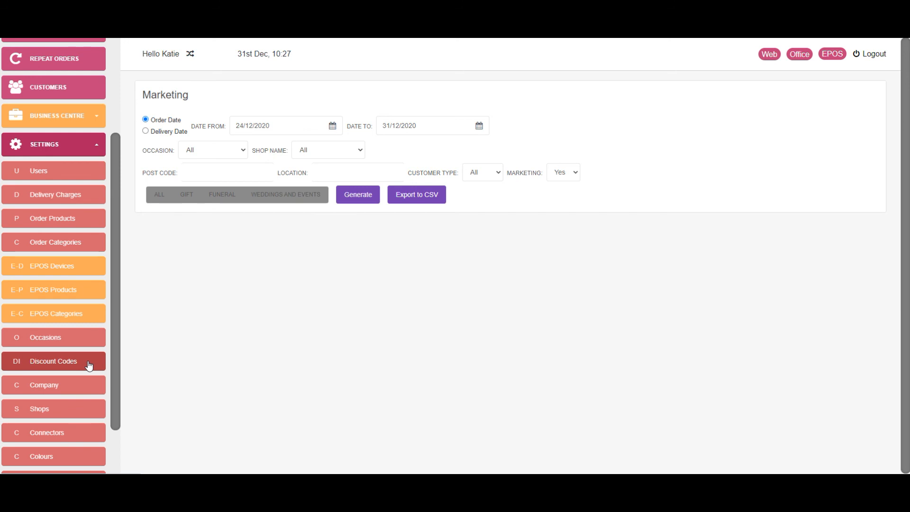
pyautogui.scroll(-1, 89, 366)
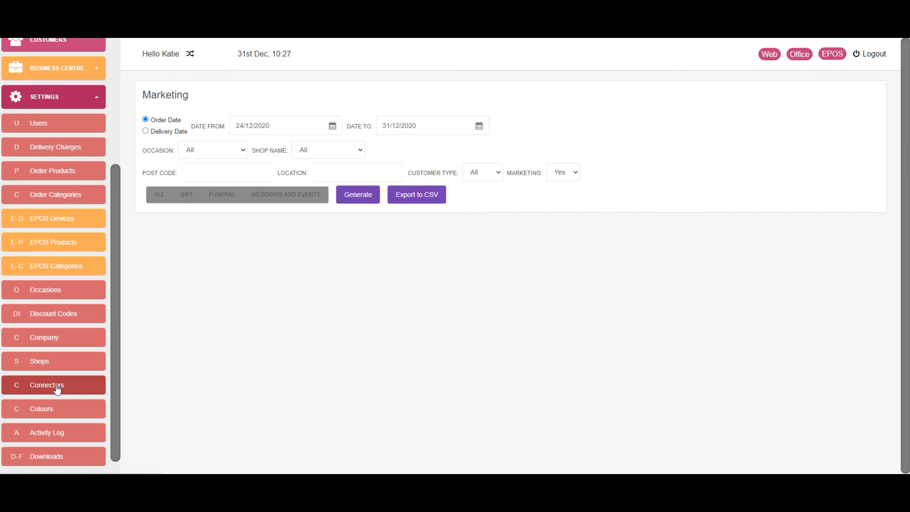
pyautogui.scroll(-1, 57, 386)
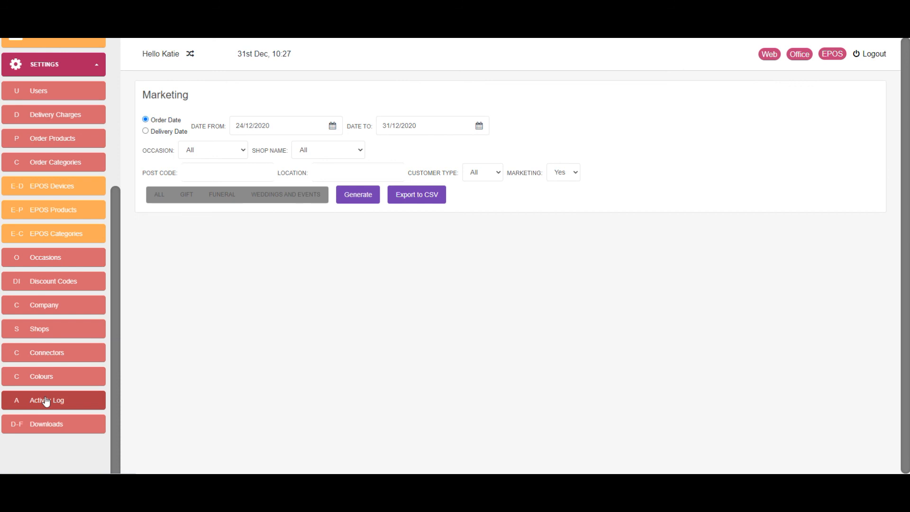
pyautogui.scroll(3, 69, 365)
pyautogui.scroll(2, 69, 364)
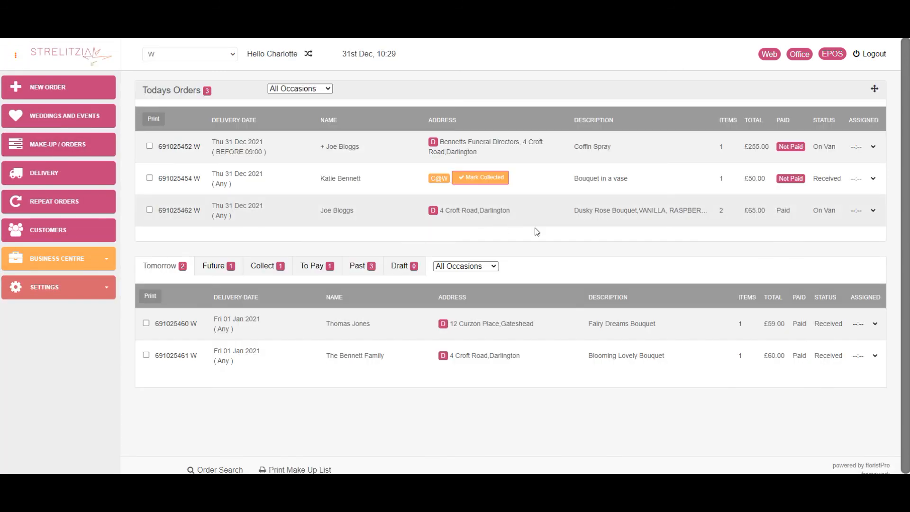